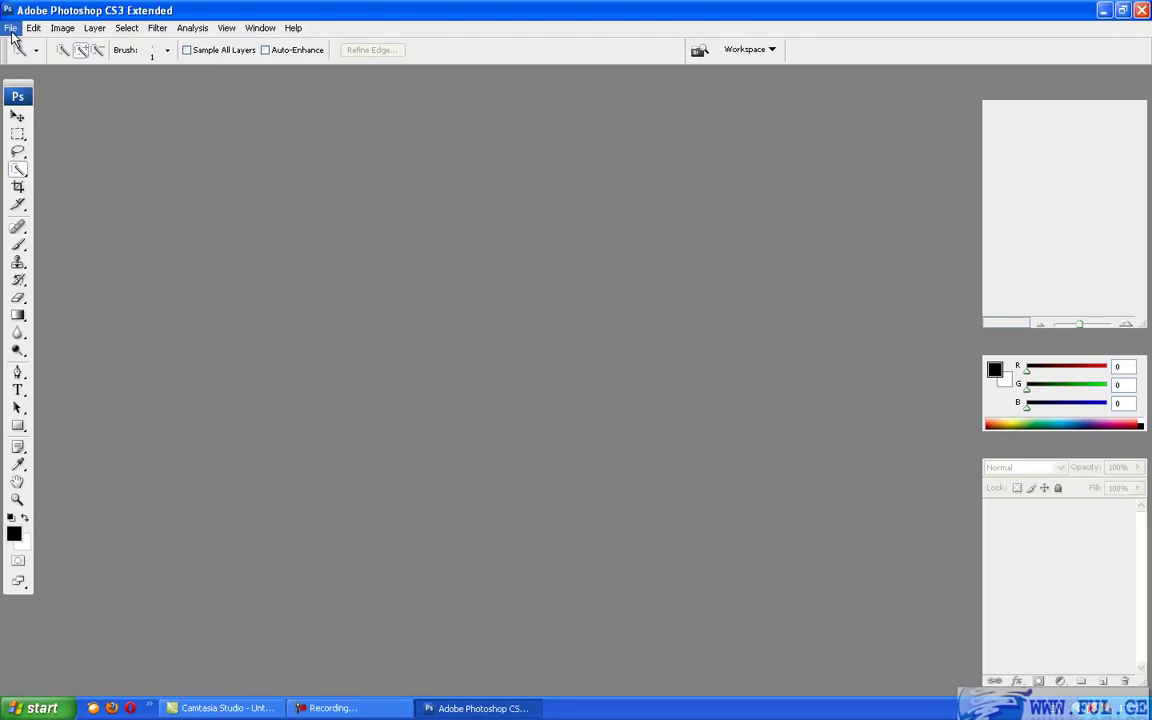
Open the raf-panavia-tornado-gr4 and sky-matte-painting-mp-2k images together from the Desktop
left_click(37, 62)
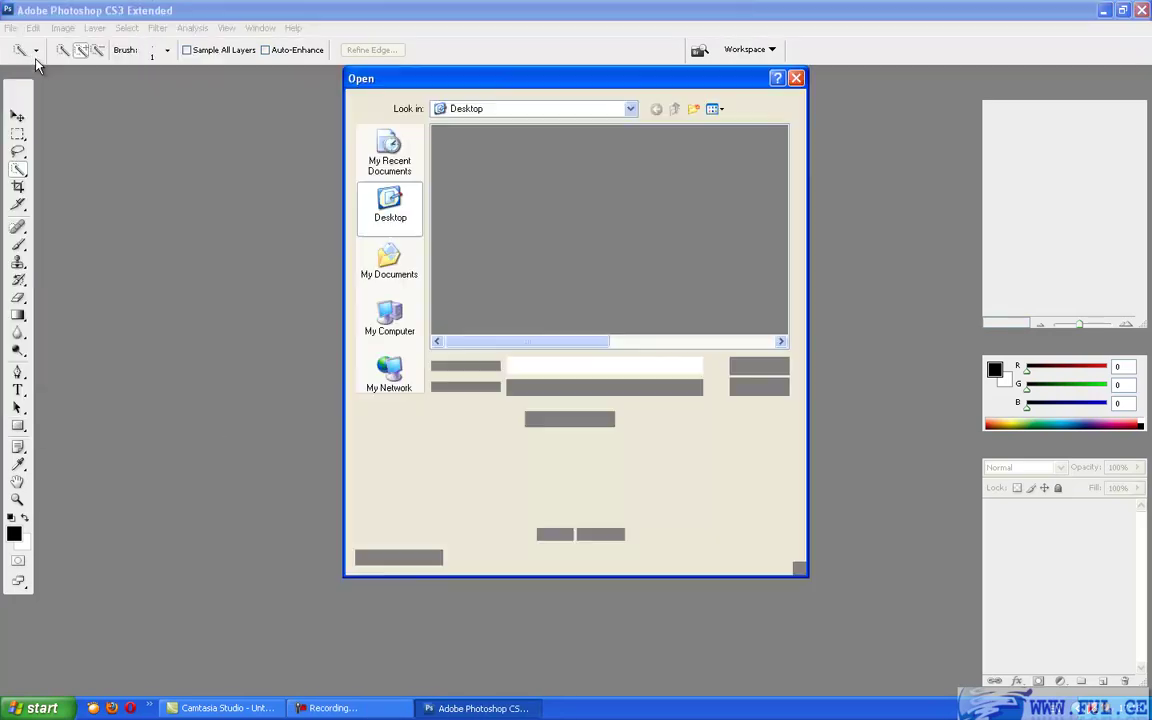
left_click(487, 323)
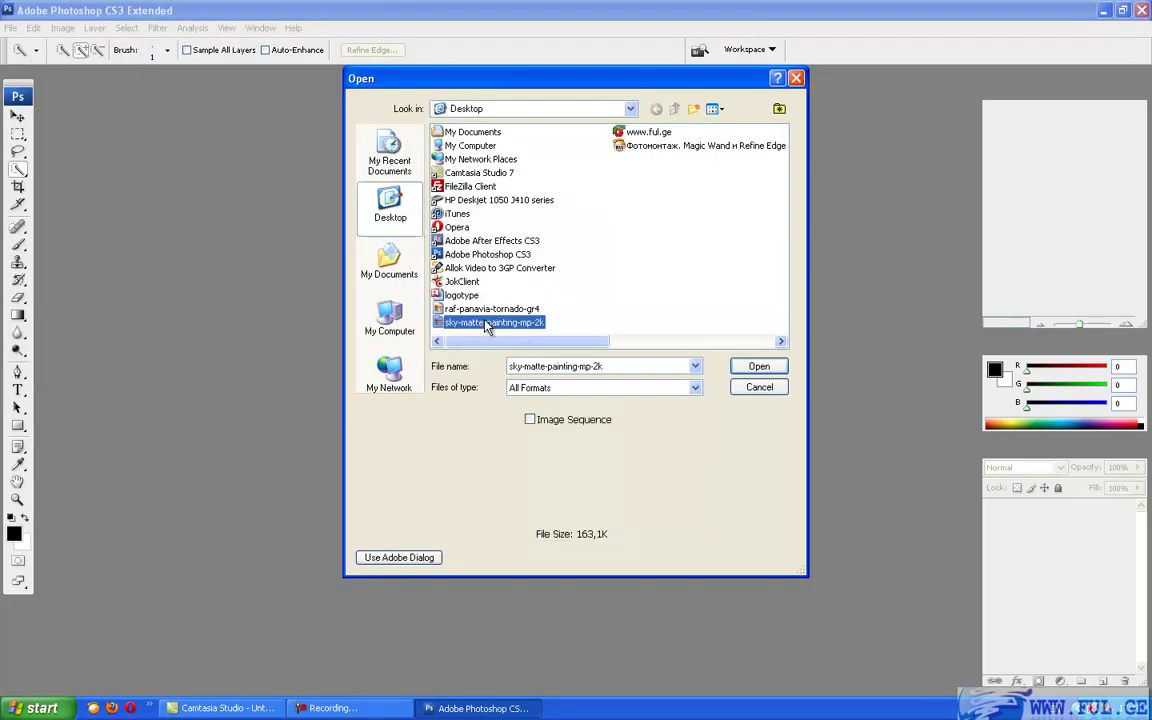
left_click(489, 310, "ctrl")
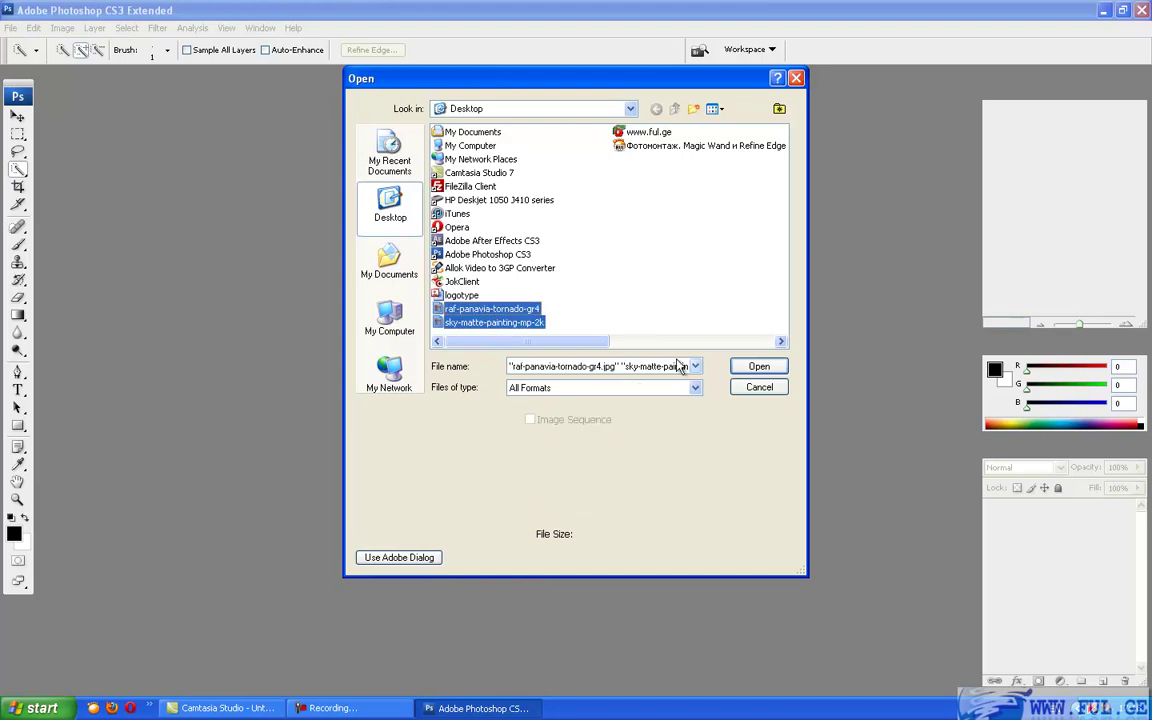
left_click(752, 367)
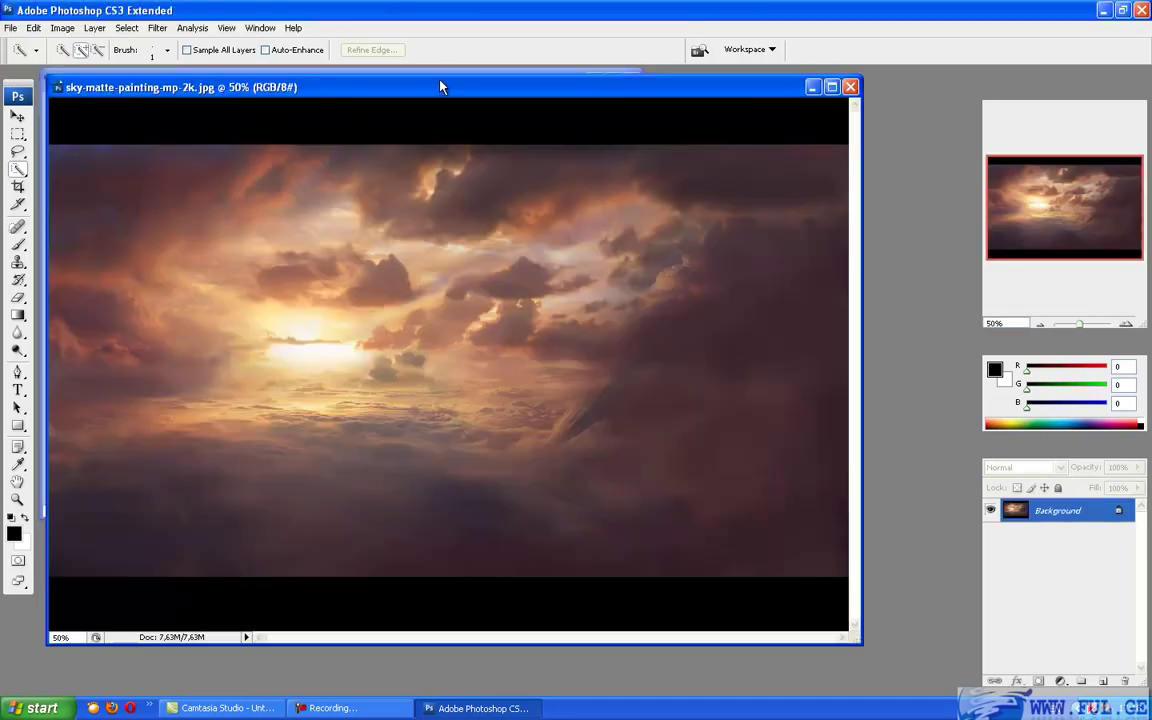
Arrange the two image windows so they overlap, with the jet photo in front of the sky painting
left_click_drag(440, 87, 673, 309)
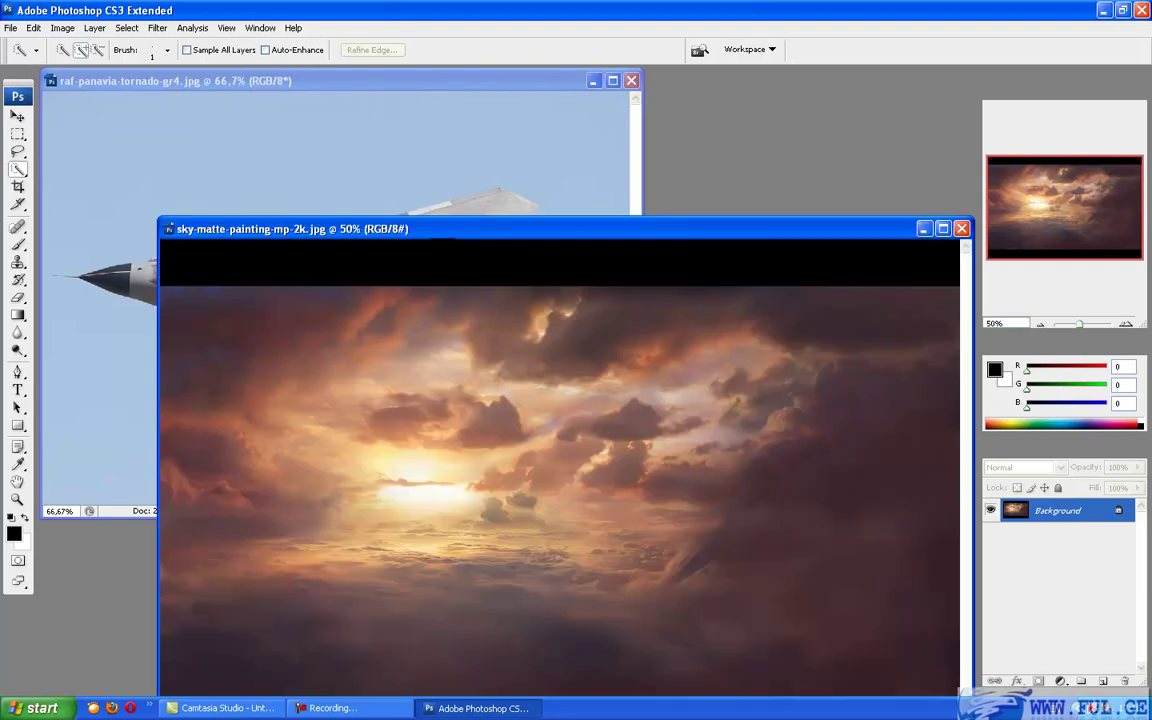
left_click_drag(458, 234, 460, 142)
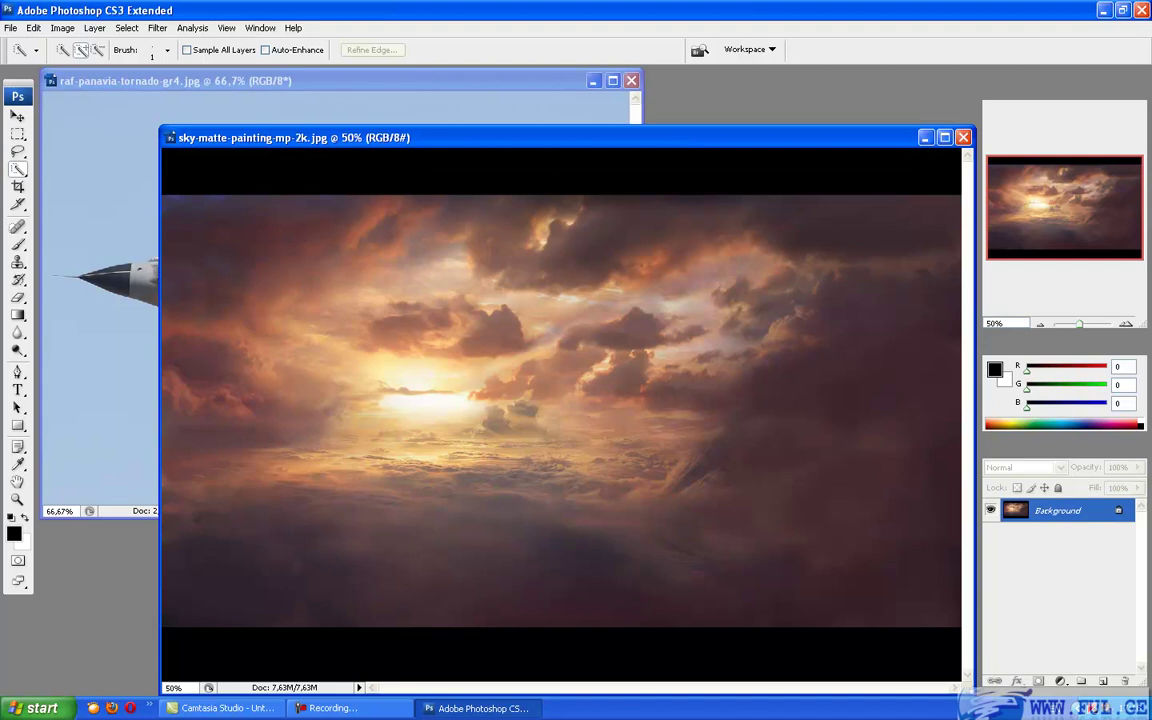
mouse_move(507, 140)
left_mouse_down()
mouse_move(465, 98)
mouse_move(393, 105)
mouse_move(429, 152)
left_mouse_up()
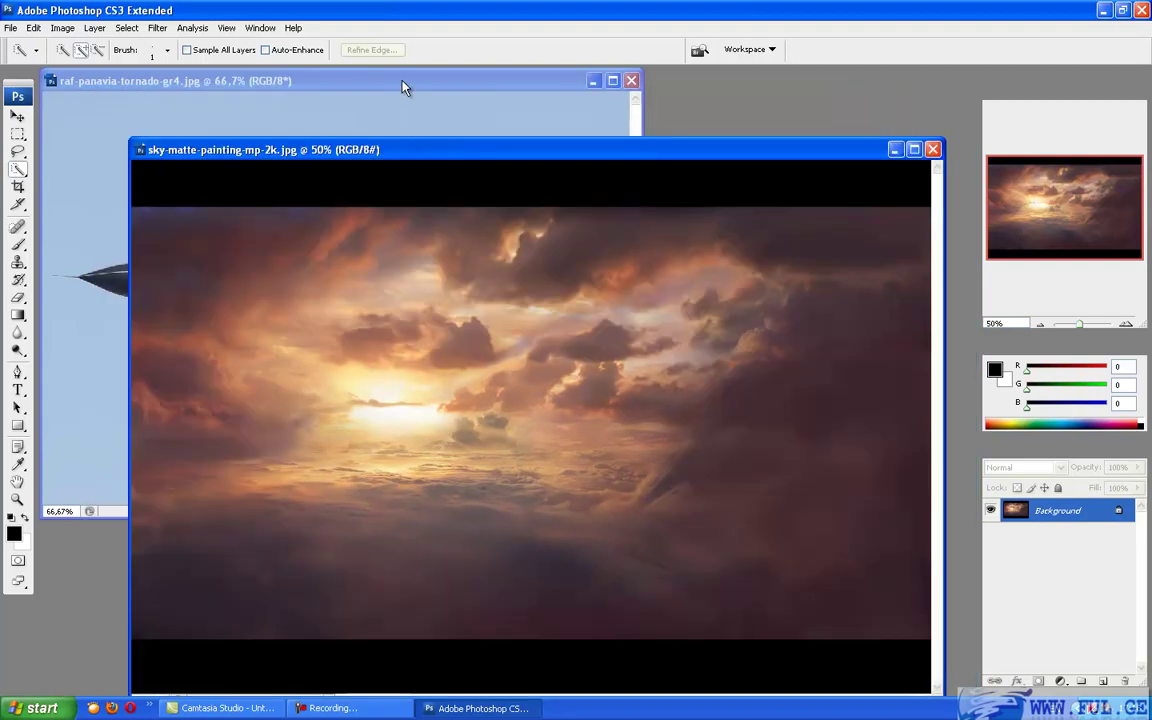
left_click(404, 87)
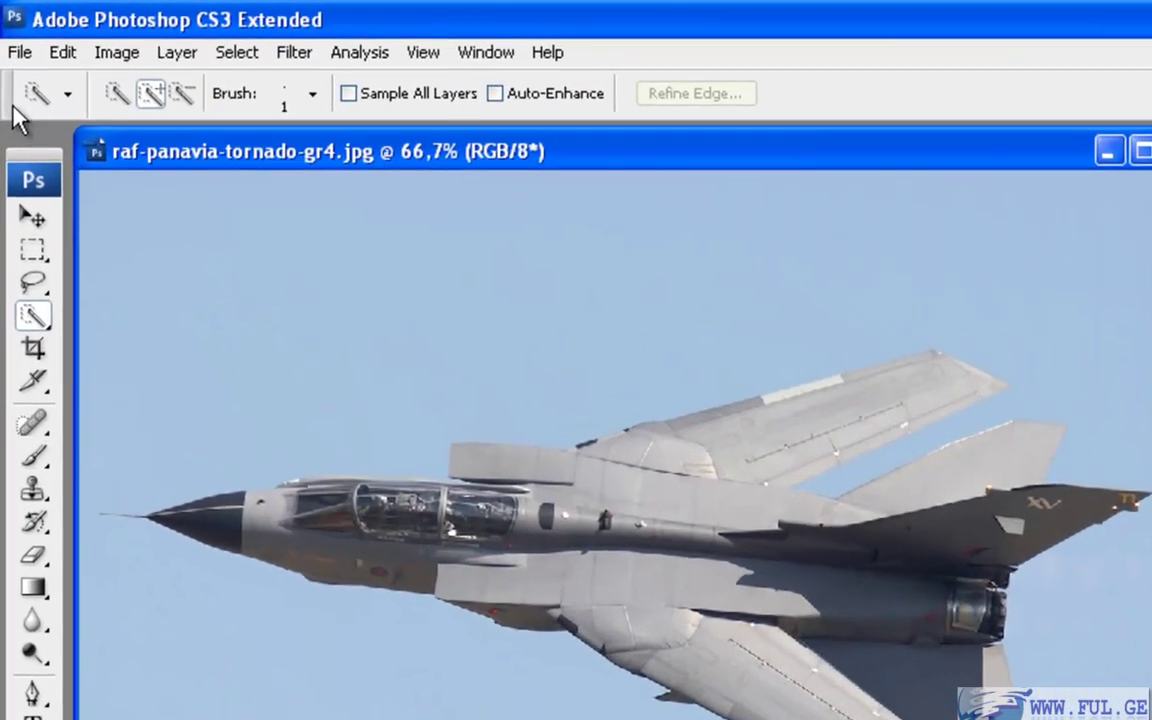
left_click(20, 50)
left_click(32, 52)
left_click_drag(140, 155, 475, 271)
Set the Quick Selection brush diameter to 49 px and select the jet's fuselage, wings, tail and air intake
mouse_move(508, 622)
left_mouse_down()
mouse_move(696, 675)
mouse_move(905, 600)
left_mouse_up()
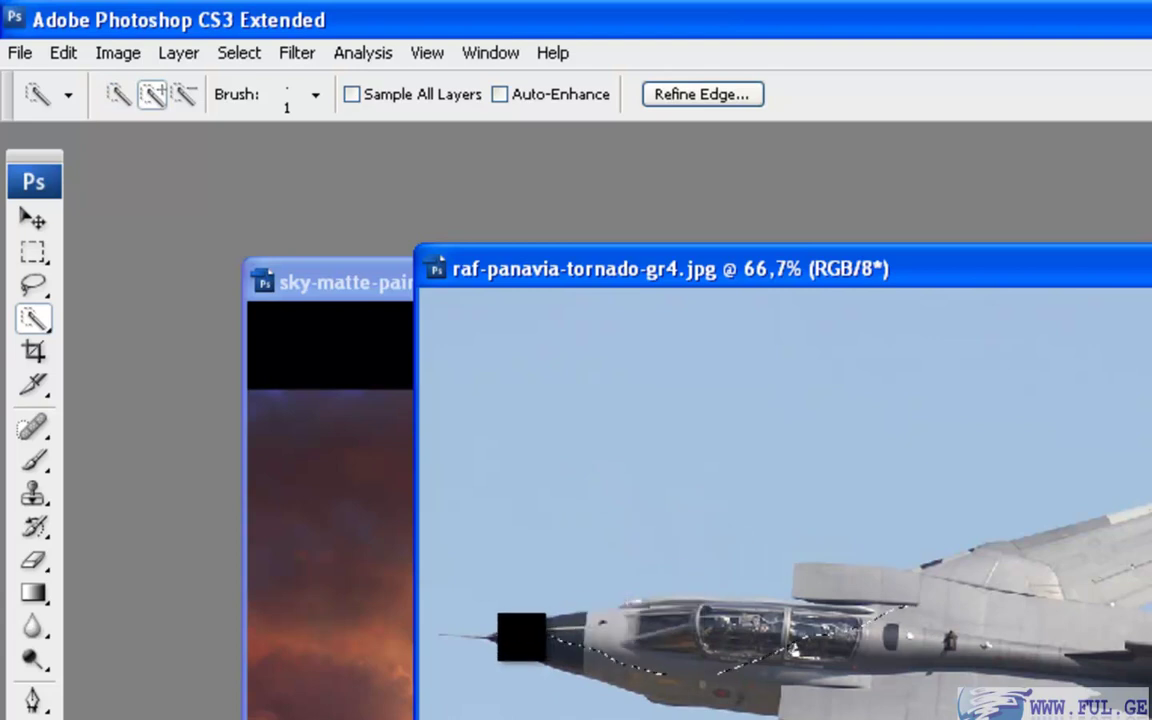
left_click(316, 94)
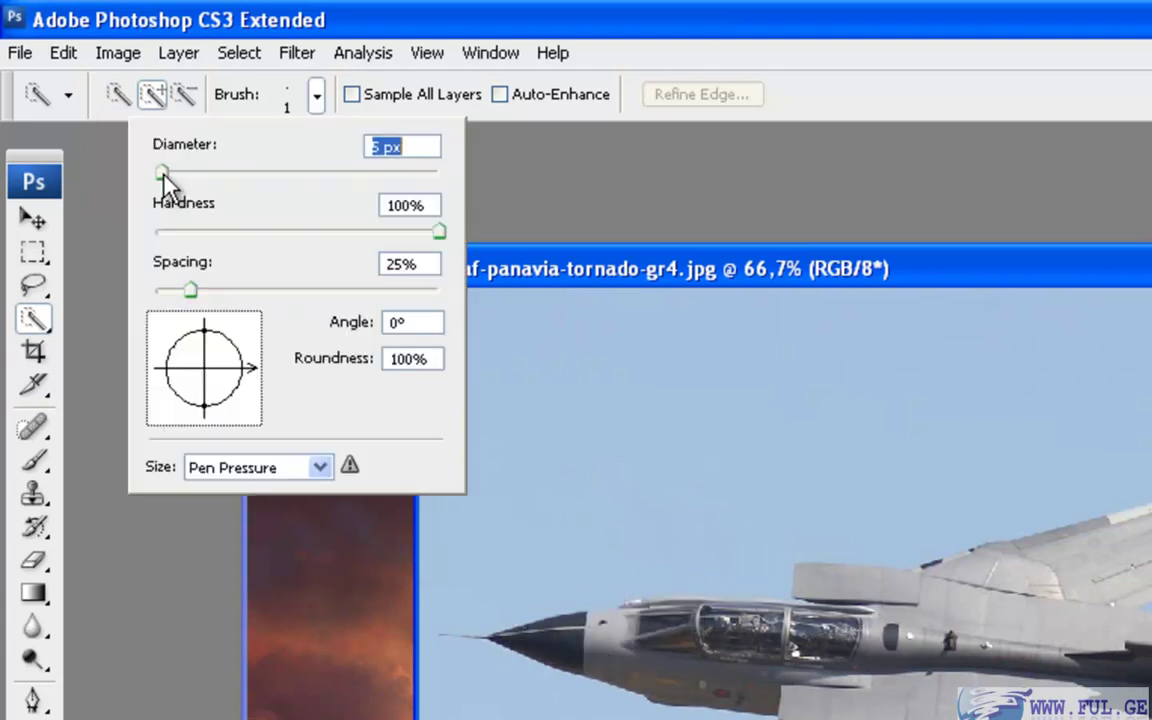
left_click_drag(197, 176, 232, 177)
left_click(316, 96)
left_click(126, 98)
mouse_move(527, 649)
left_mouse_down()
mouse_move(666, 640)
mouse_move(701, 652)
mouse_move(907, 658)
mouse_move(1059, 616)
mouse_move(1110, 571)
mouse_move(1149, 471)
mouse_move(820, 351)
mouse_move(780, 474)
mouse_move(912, 392)
mouse_move(900, 410)
mouse_move(902, 514)
mouse_move(849, 562)
mouse_move(890, 582)
left_mouse_up()
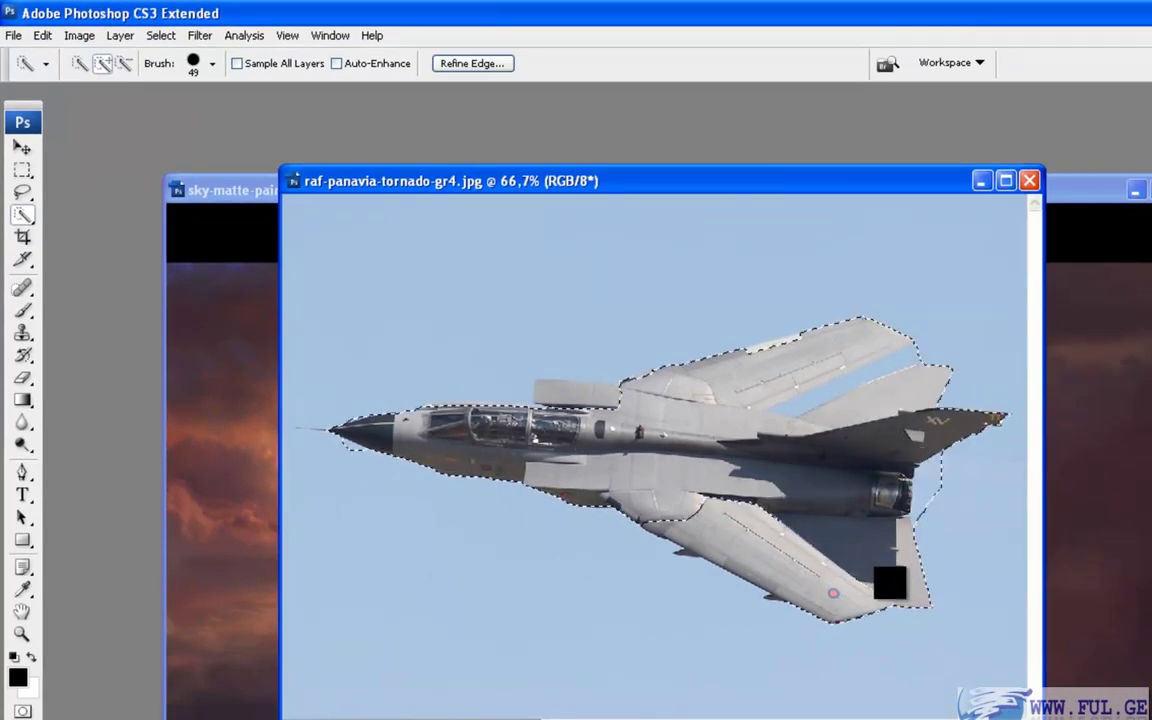
left_click_drag(591, 411, 578, 405)
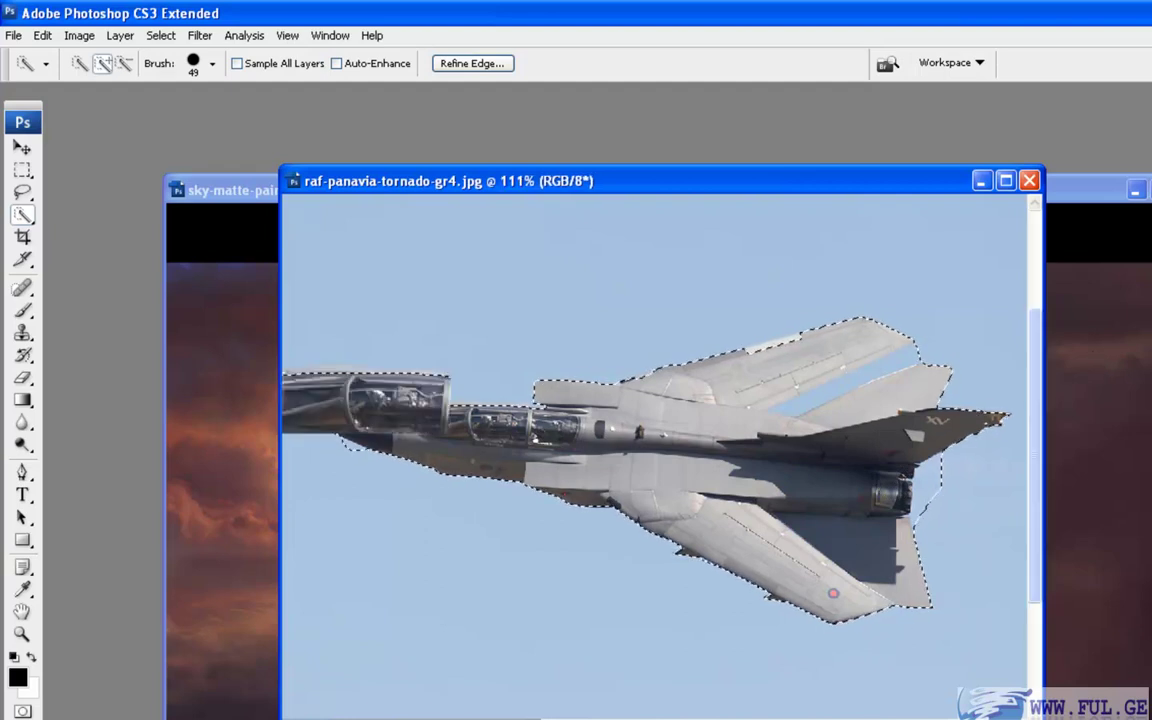
Subtract the patch of sky behind the jet's engine exhaust from the selection
scroll(653, 457, "up", 5)
scroll(653, 457, "down", 3)
scroll(657, 457, "down", 1)
scroll(657, 457, "up", 1)
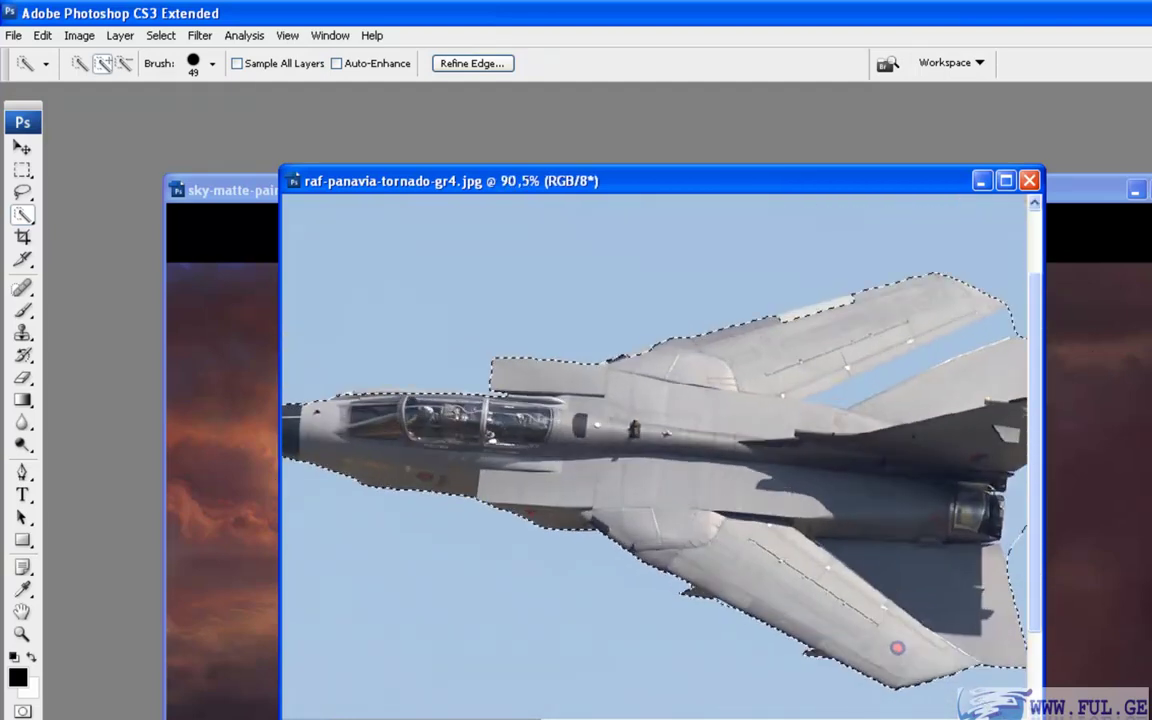
left_click_drag(736, 718, 809, 718)
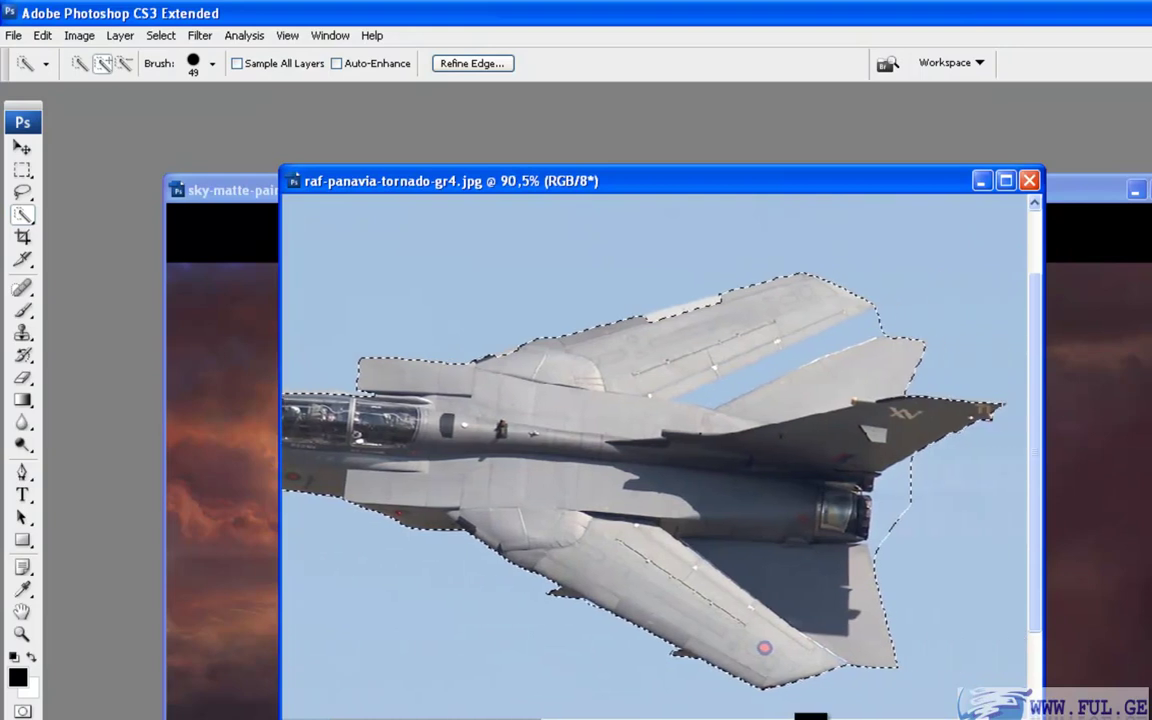
left_click(124, 63)
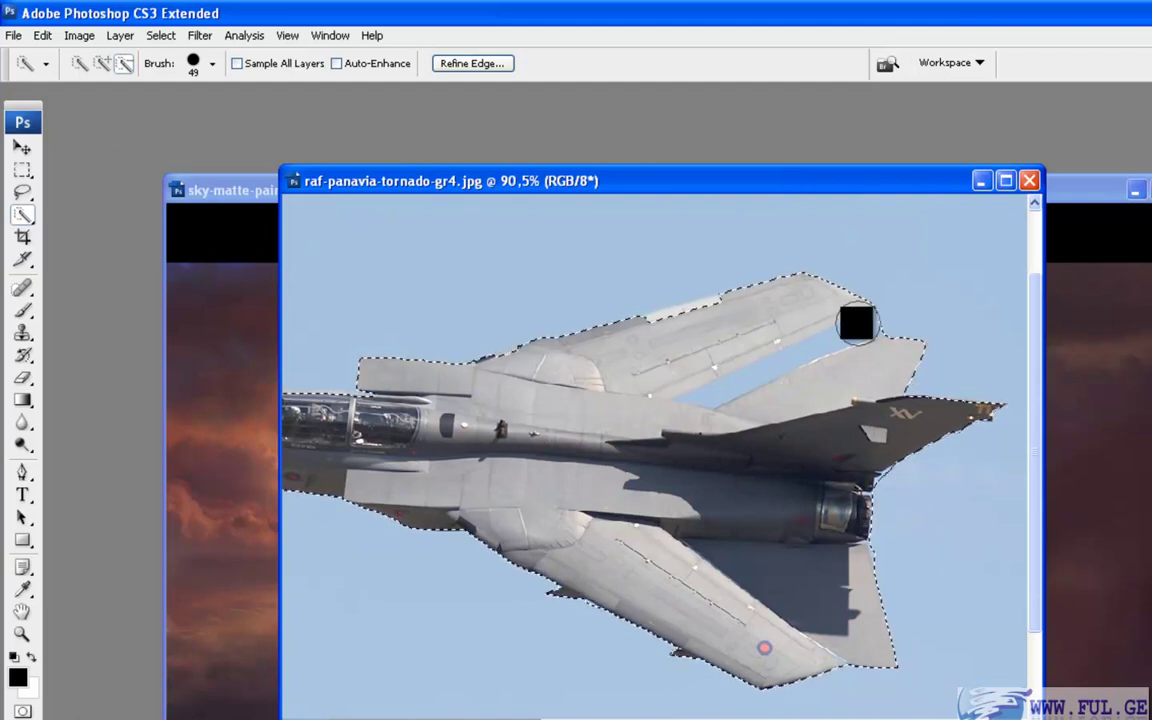
Reduce the brush diameter to 14 px and subtract the sky between the upper wing and the tailplane from the selection
left_click(212, 63)
left_click_drag(150, 117, 135, 122)
left_click(193, 62)
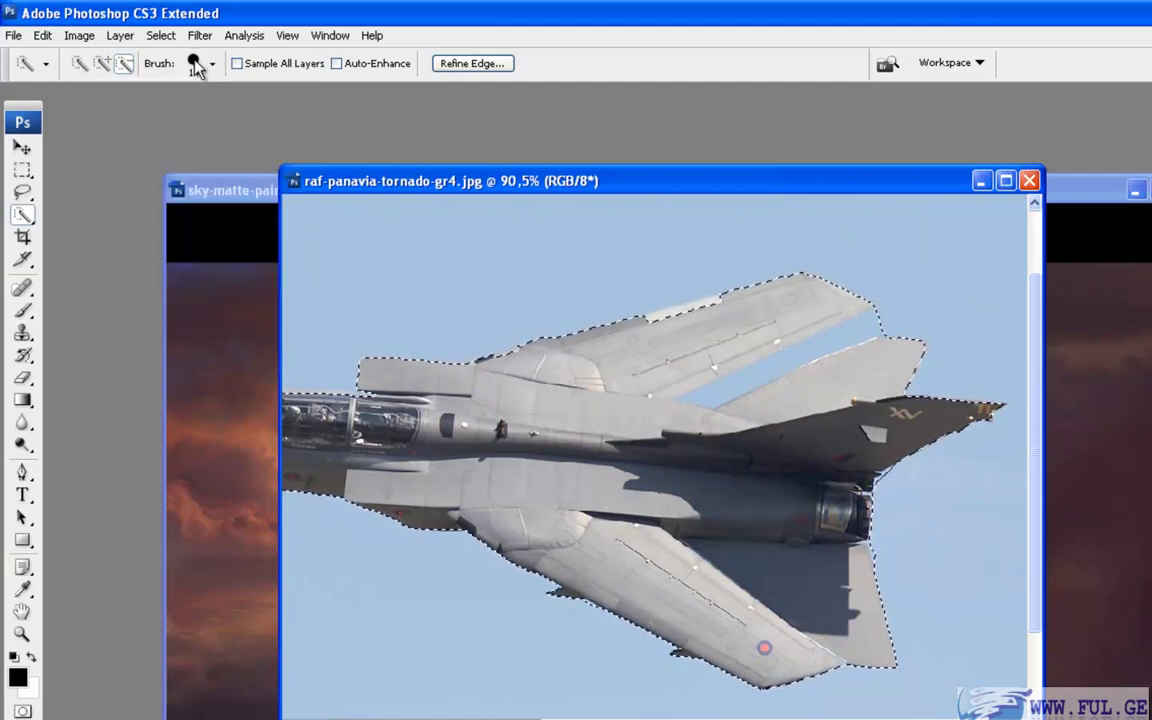
left_click_drag(874, 317, 714, 391)
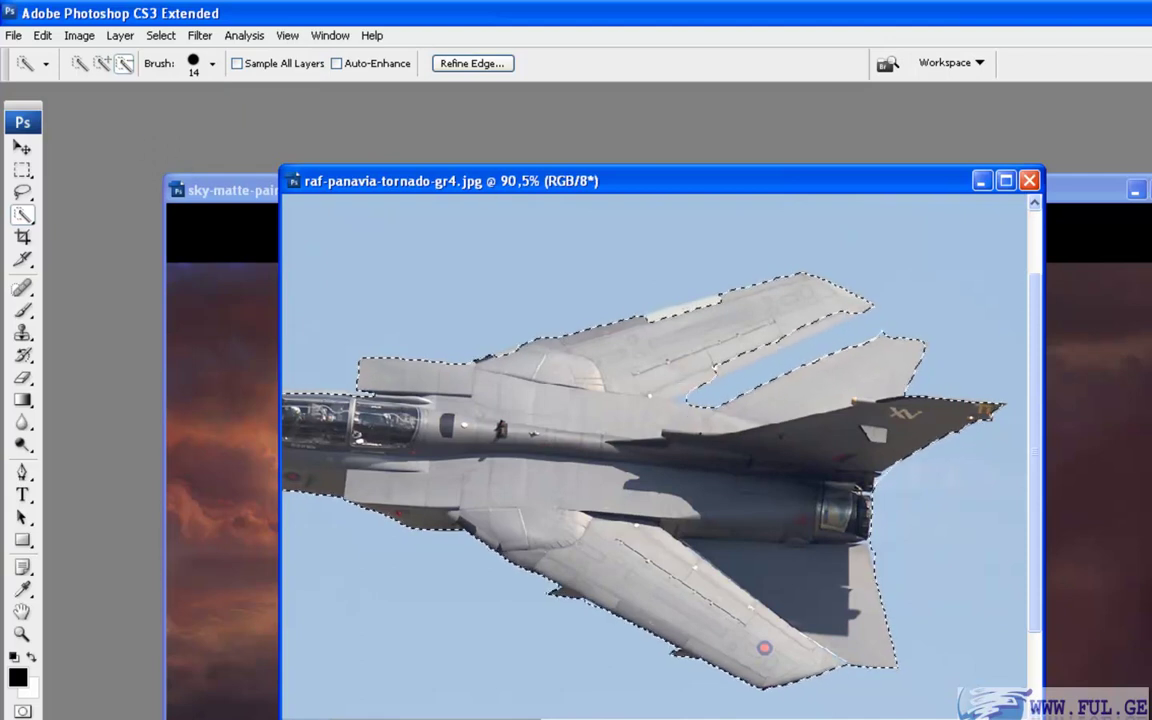
Set the brush diameter to 1 px and subtract more of the narrow sky corner where the upper wing meets the fuselage
key("ctrl+plus")
scroll(654, 456, "up", 2)
left_click_drag(1036, 460, 1034, 411)
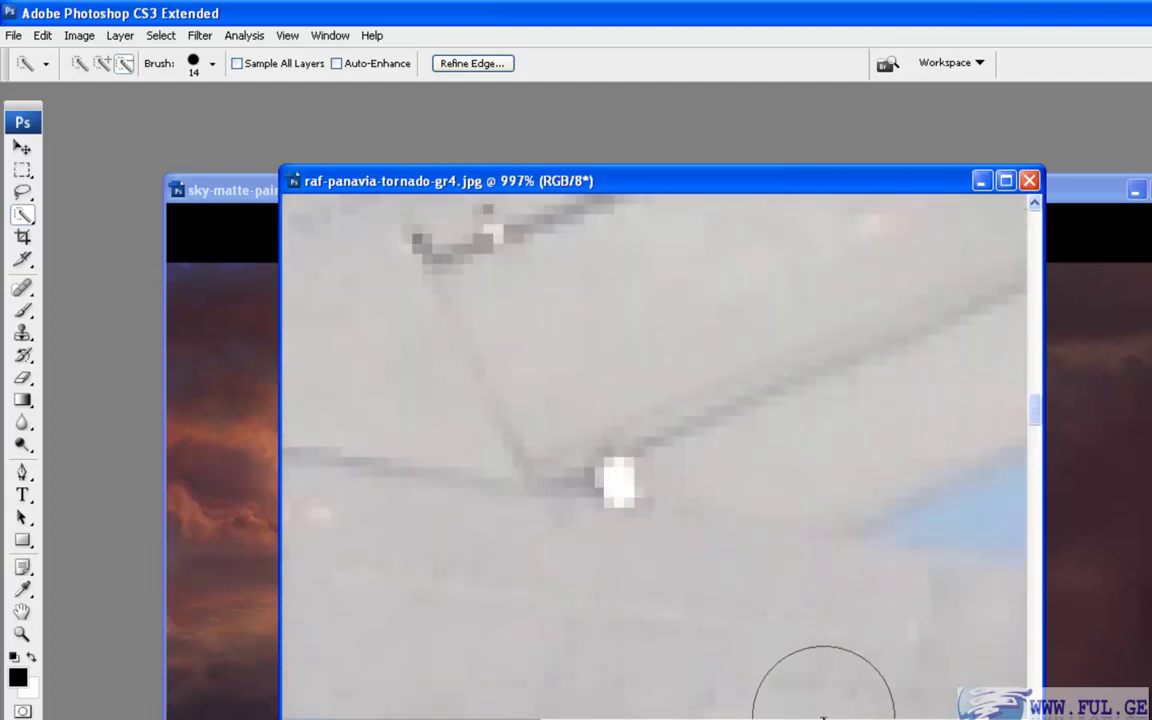
left_click_drag(823, 718, 847, 718)
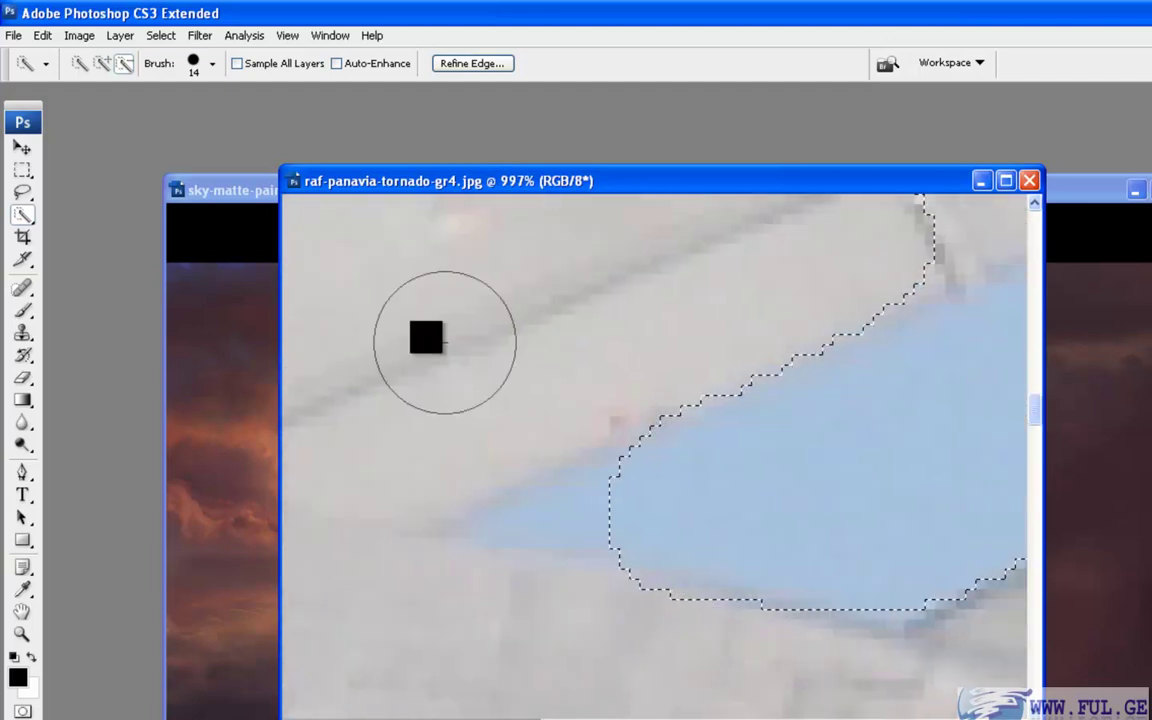
left_click(190, 66)
left_click_drag(112, 113, 103, 118)
mouse_move(609, 517)
left_mouse_down()
mouse_move(514, 523)
mouse_move(584, 499)
mouse_move(527, 516)
left_mouse_up()
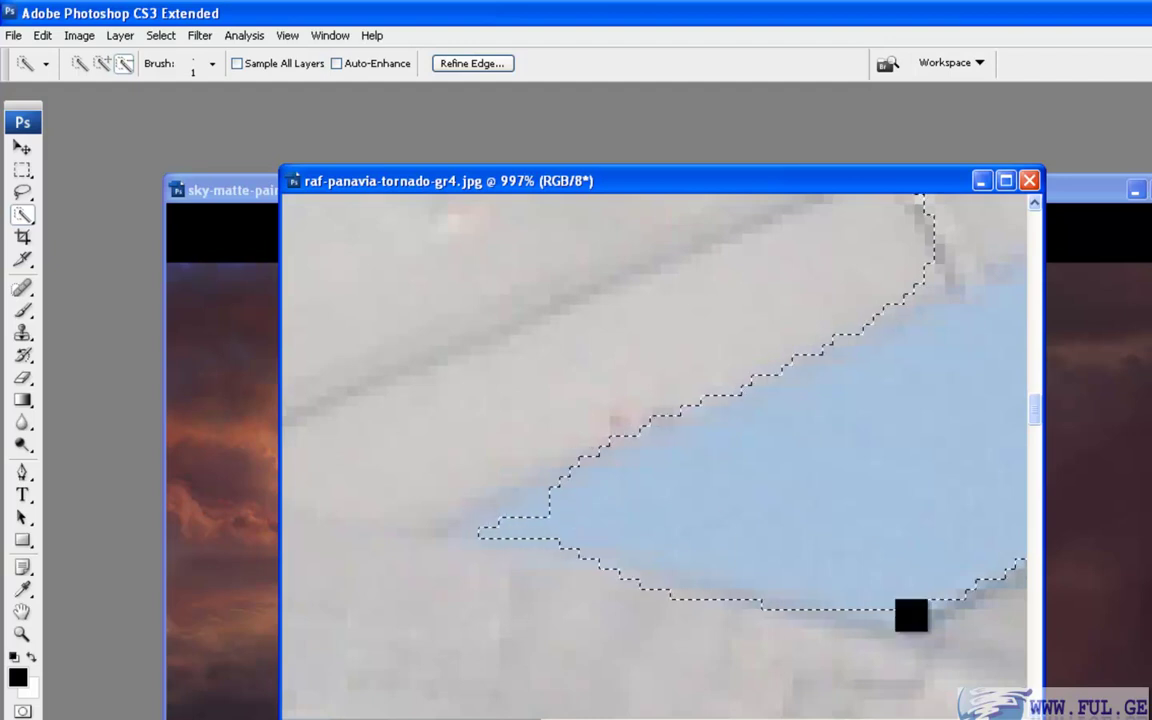
Add the upper wing's missing trailing edge and pale leading-edge strip back to the selection with a 24 px brush
left_click_drag(1036, 423, 1035, 408)
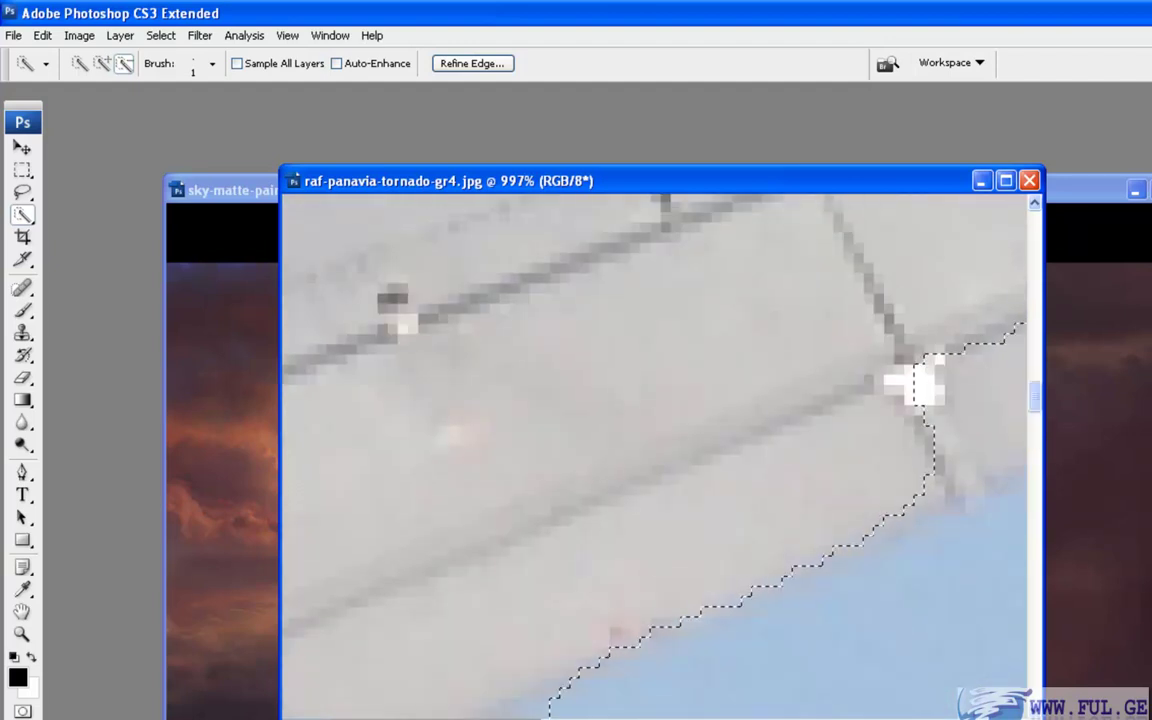
scroll(682, 505, "up", 1)
scroll(682, 505, "down", 7)
scroll(813, 437, "down", 5)
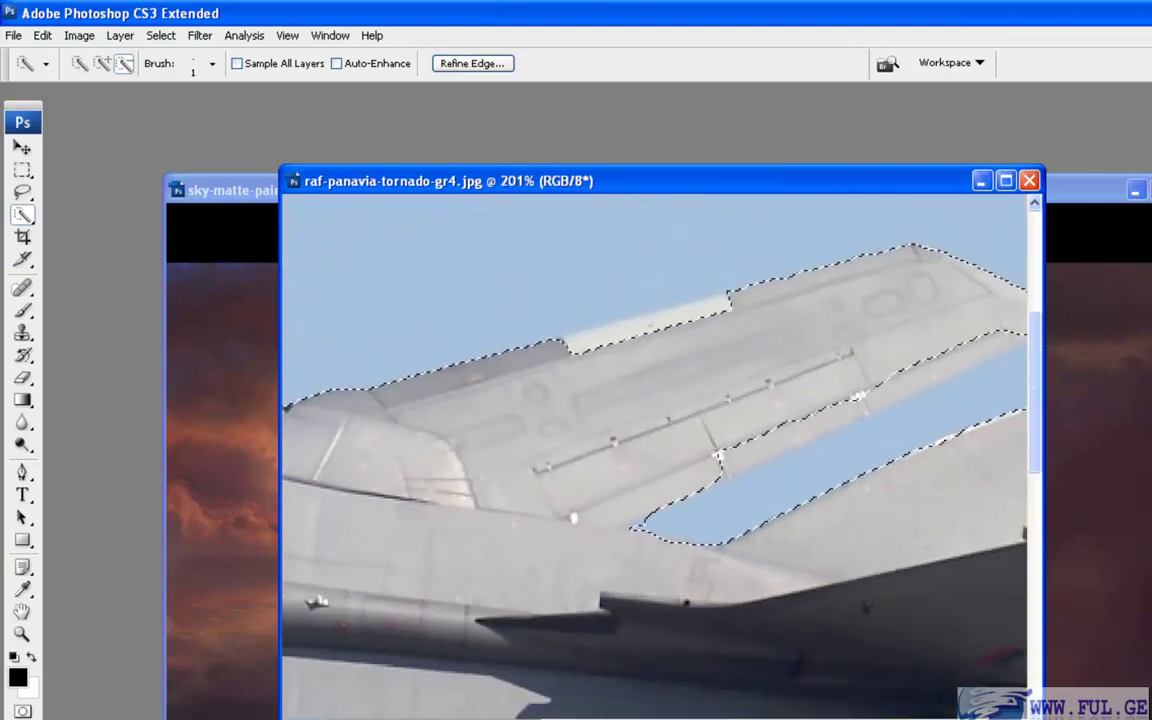
left_click_drag(808, 716, 888, 716)
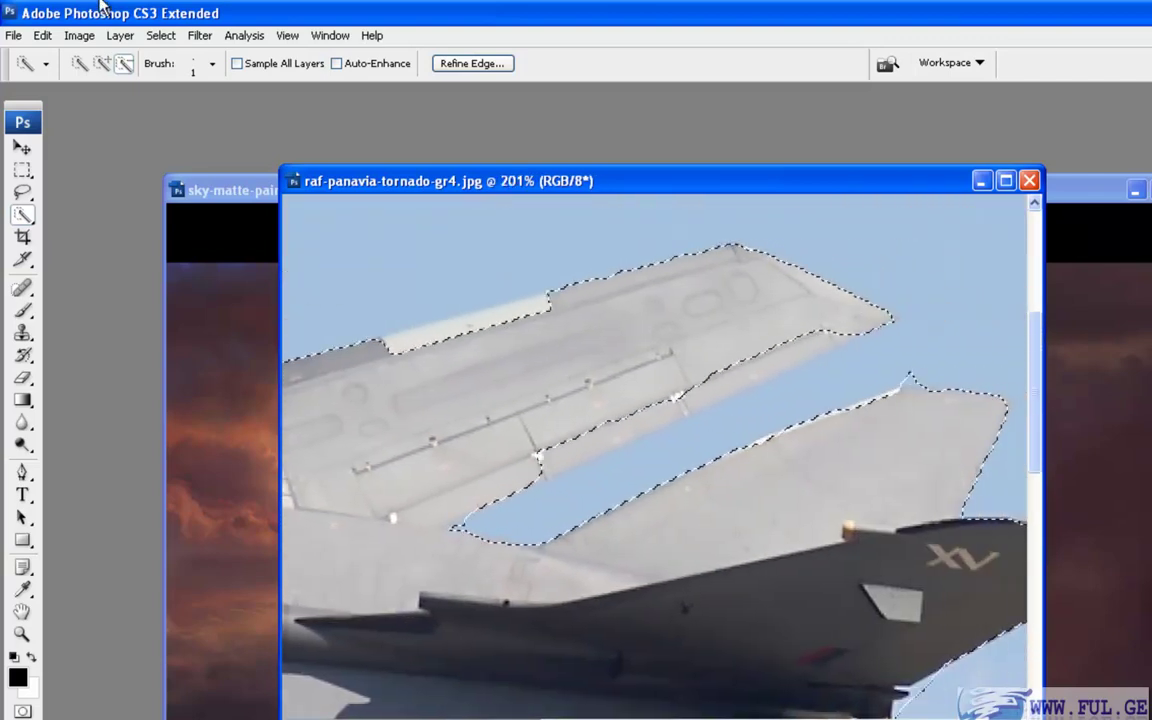
left_click(102, 63)
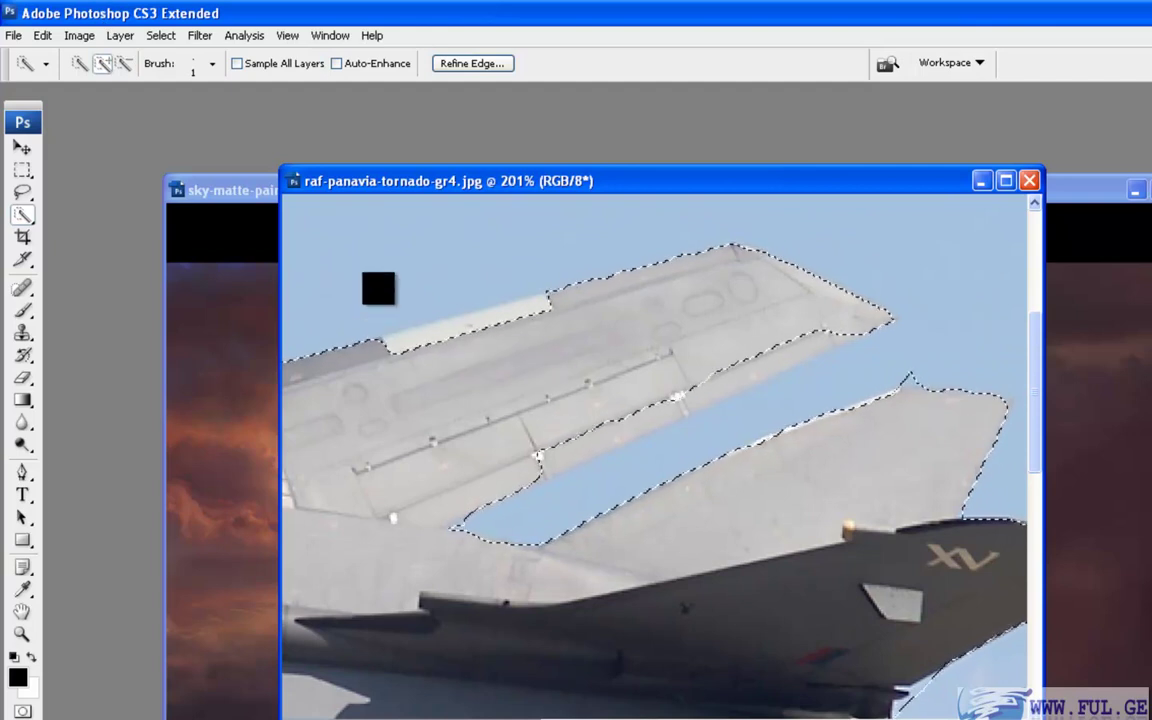
left_click(212, 63)
left_click_drag(104, 117, 110, 120)
left_click(535, 432)
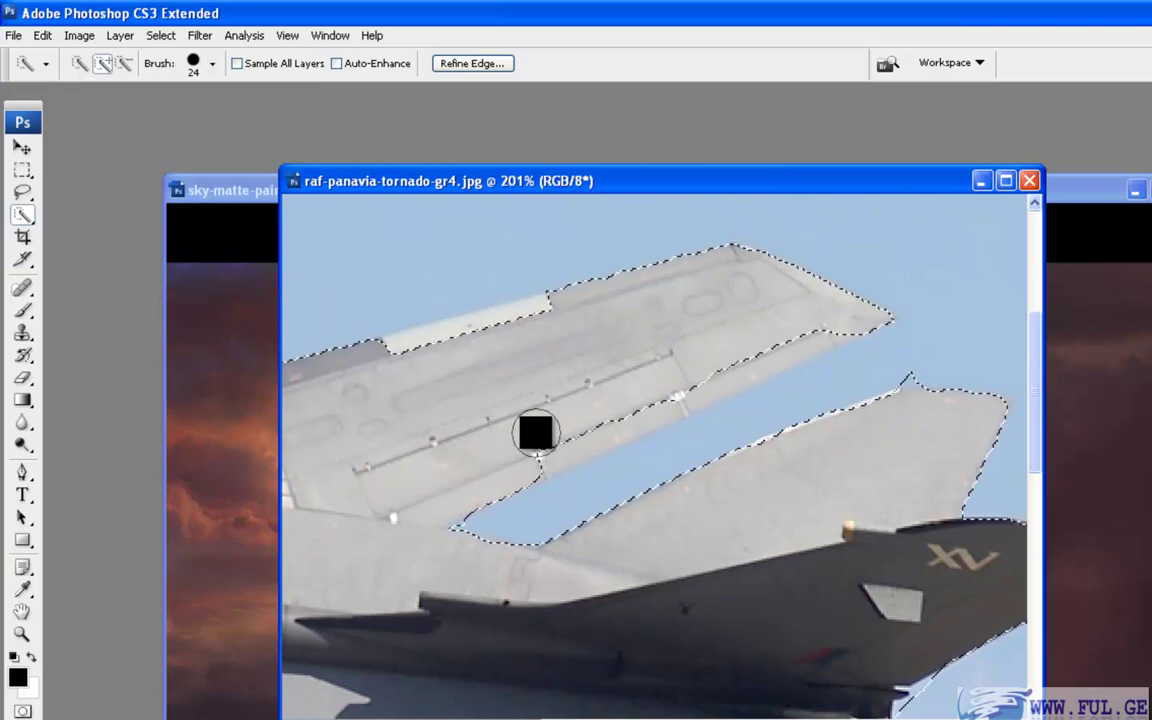
left_click_drag(552, 441, 789, 324)
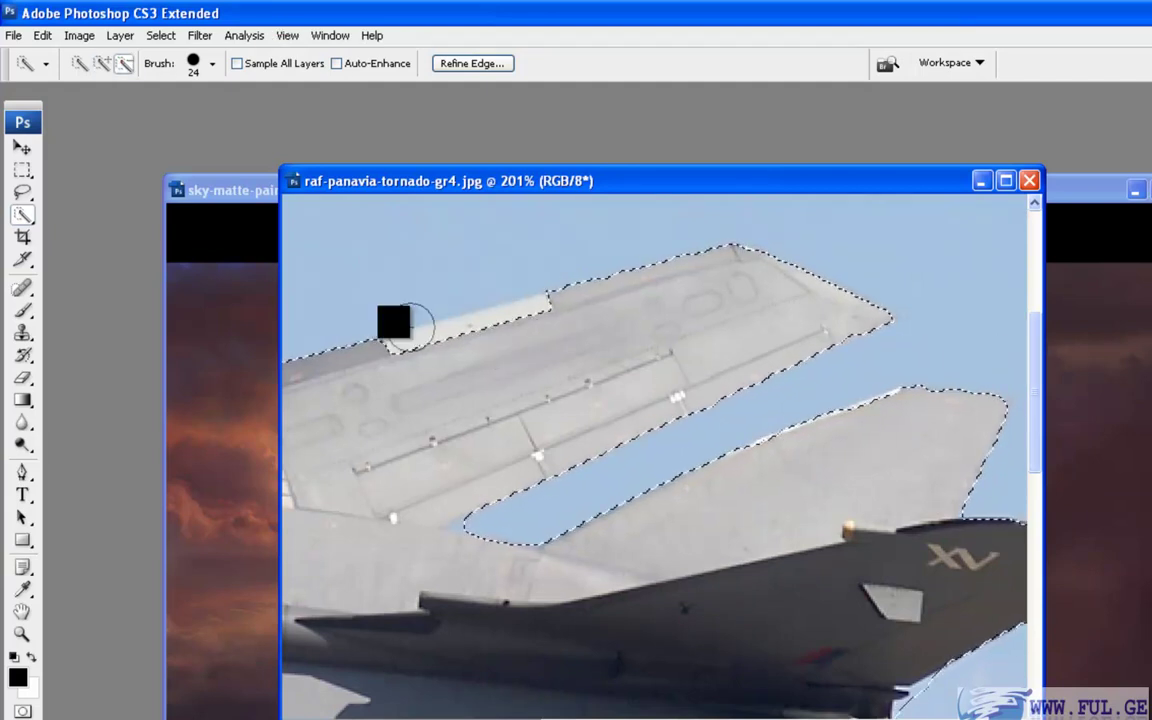
left_click(101, 63)
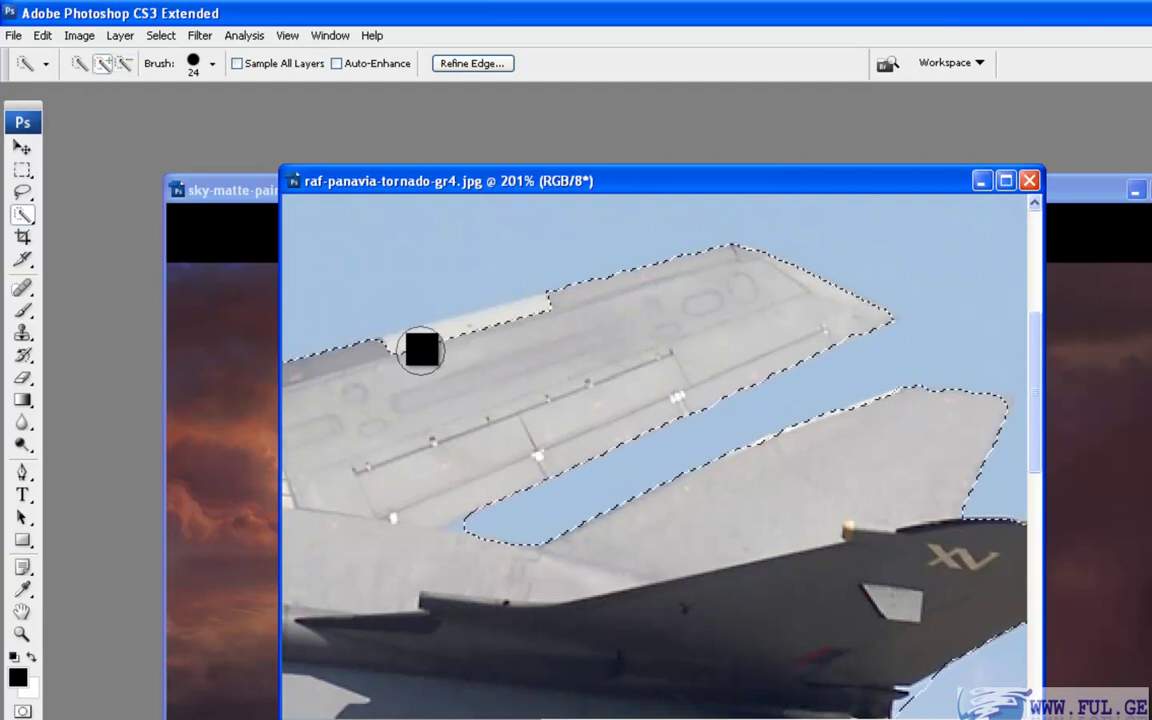
mouse_move(425, 345)
left_mouse_down()
mouse_move(527, 327)
mouse_move(494, 334)
left_mouse_up()
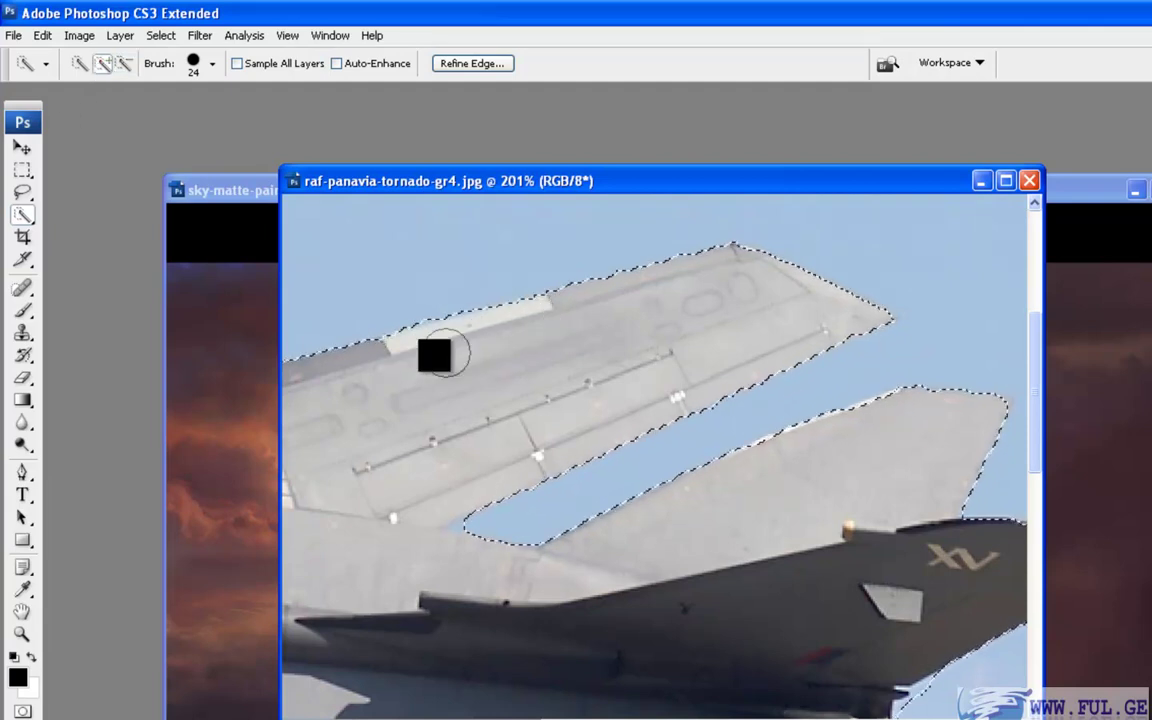
Subtract the bit of sky beneath the jet's nose cone from the selection
scroll(654, 456, "down", 1)
scroll(654, 456, "down", 20)
scroll(654, 456, "up", 10)
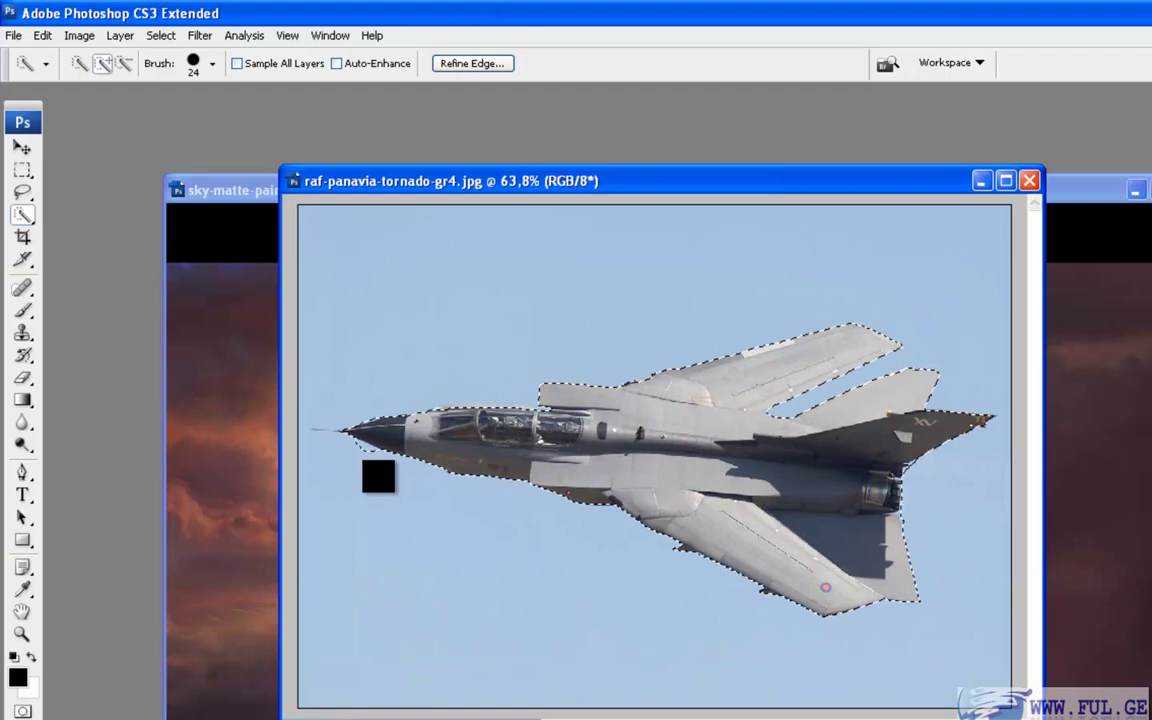
left_click(125, 64)
With the Rectangular Marquee tool active, invert the selection to the sky and invert it back to the jet
left_click(22, 170)
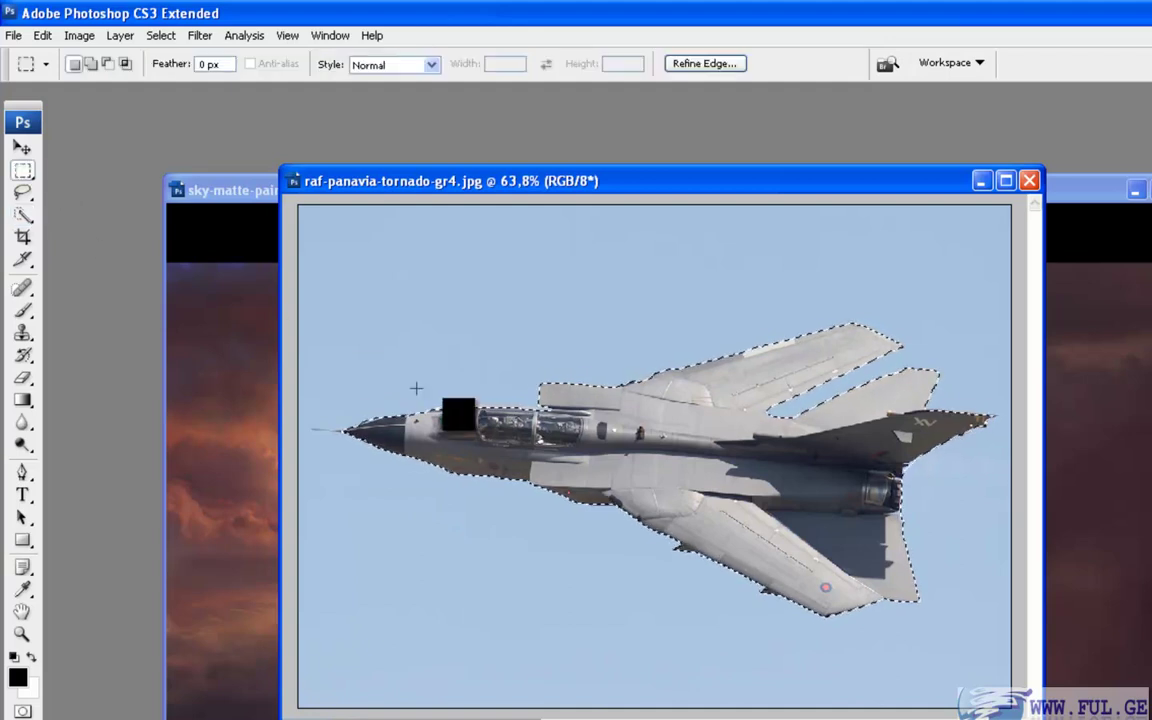
right_click(530, 437)
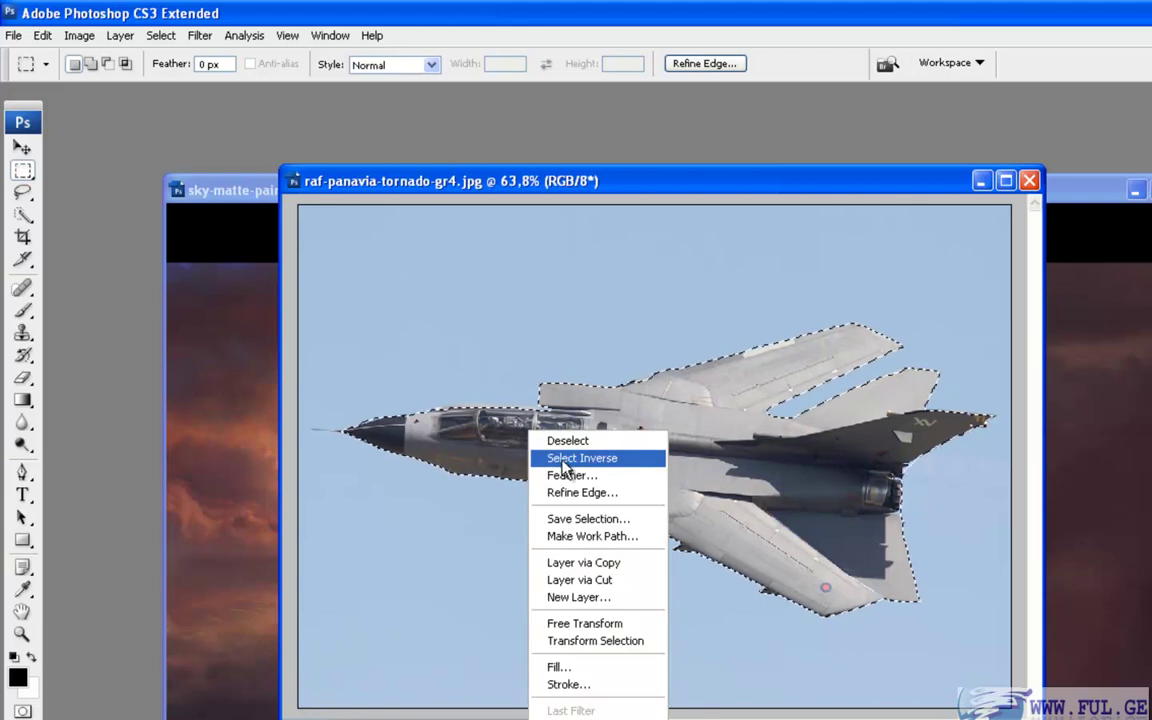
left_click(585, 458)
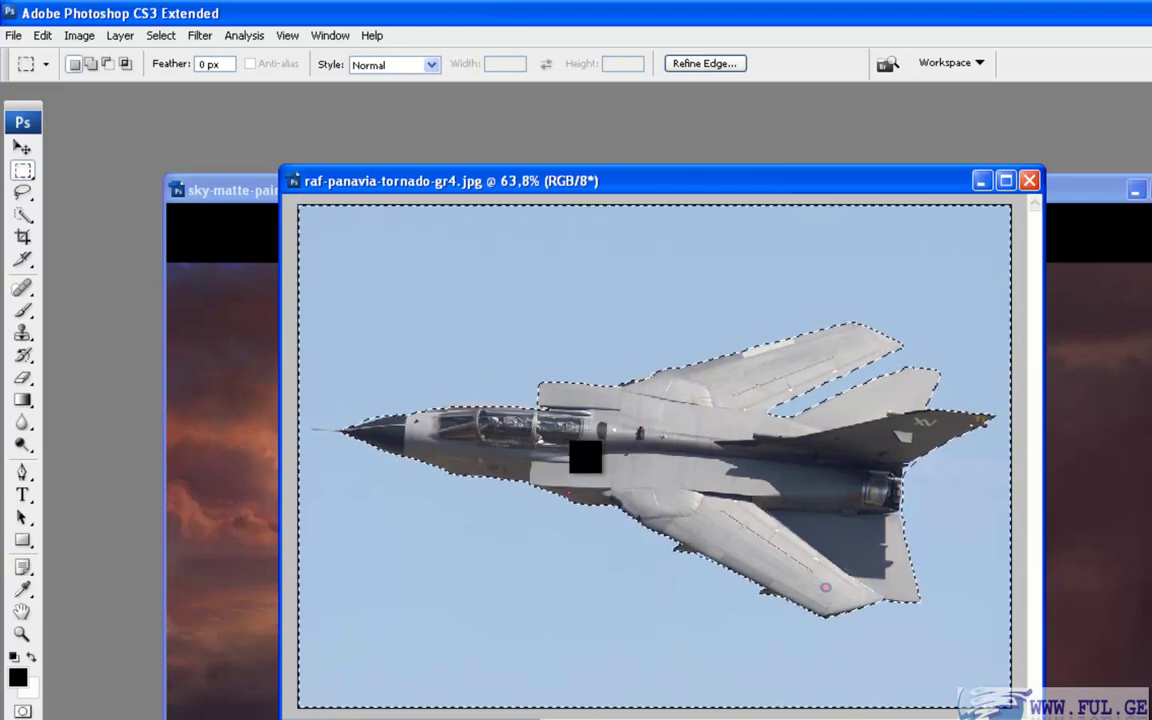
right_click(590, 465)
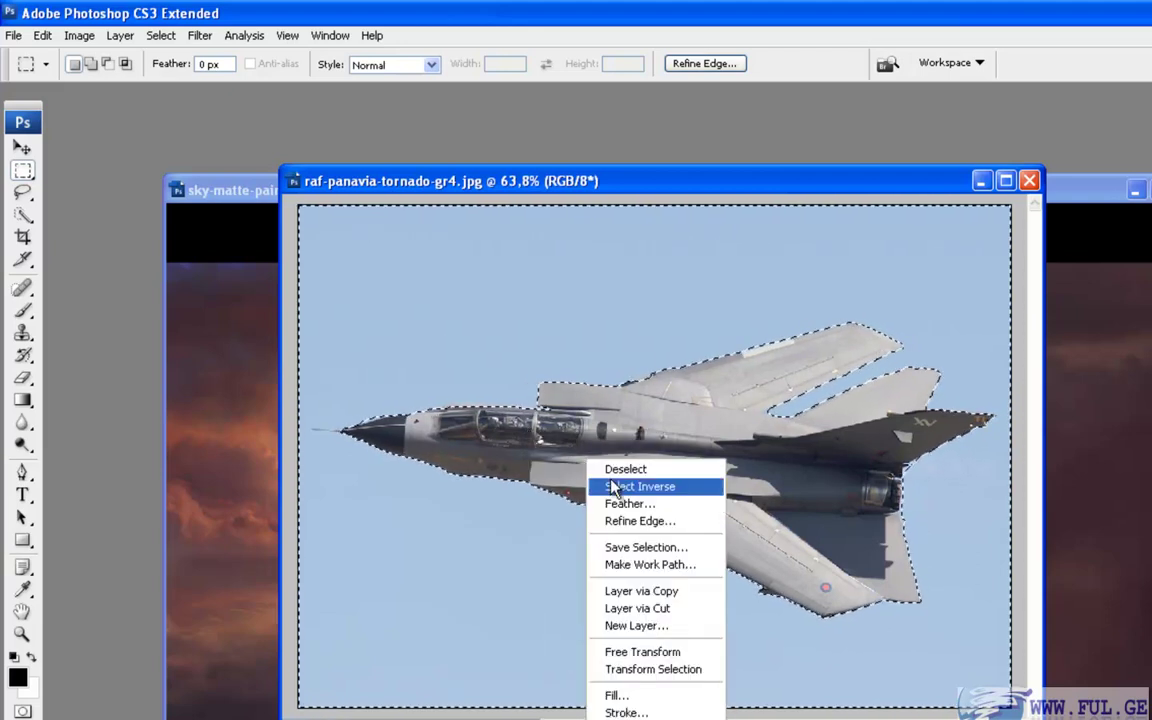
left_click(618, 486)
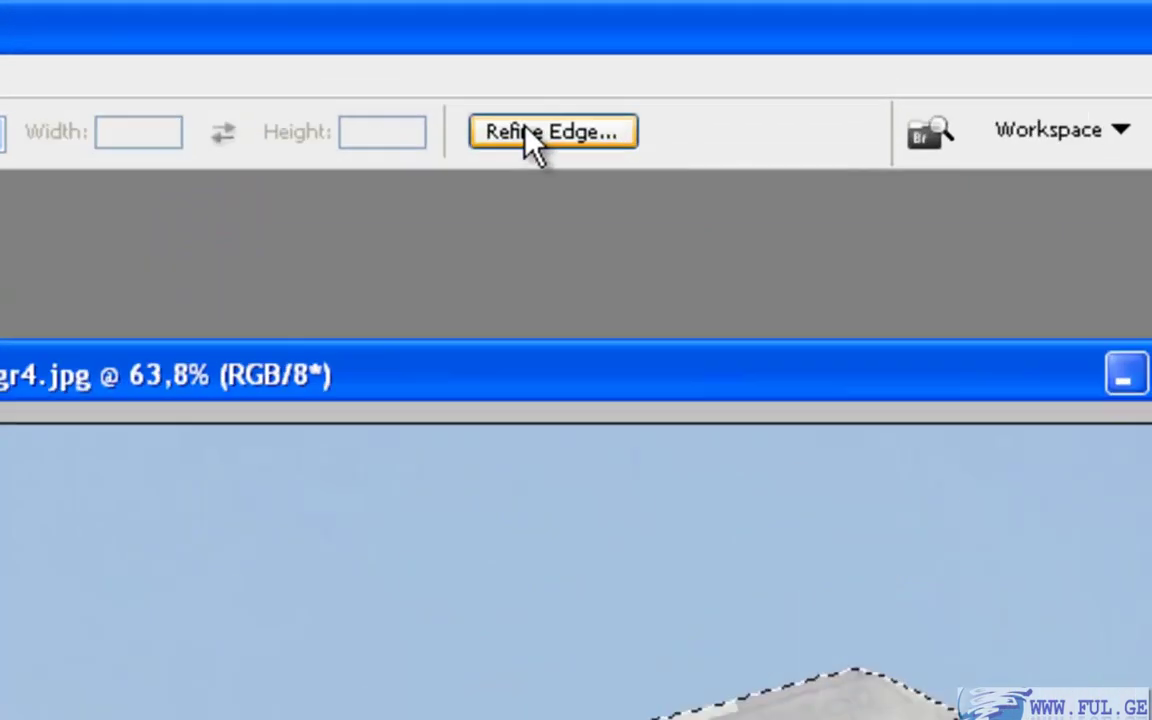
Open Refine Edge for the jet selection and set Contract/Expand to -92%, keeping the dialog clear of the jet preview
left_click(697, 66)
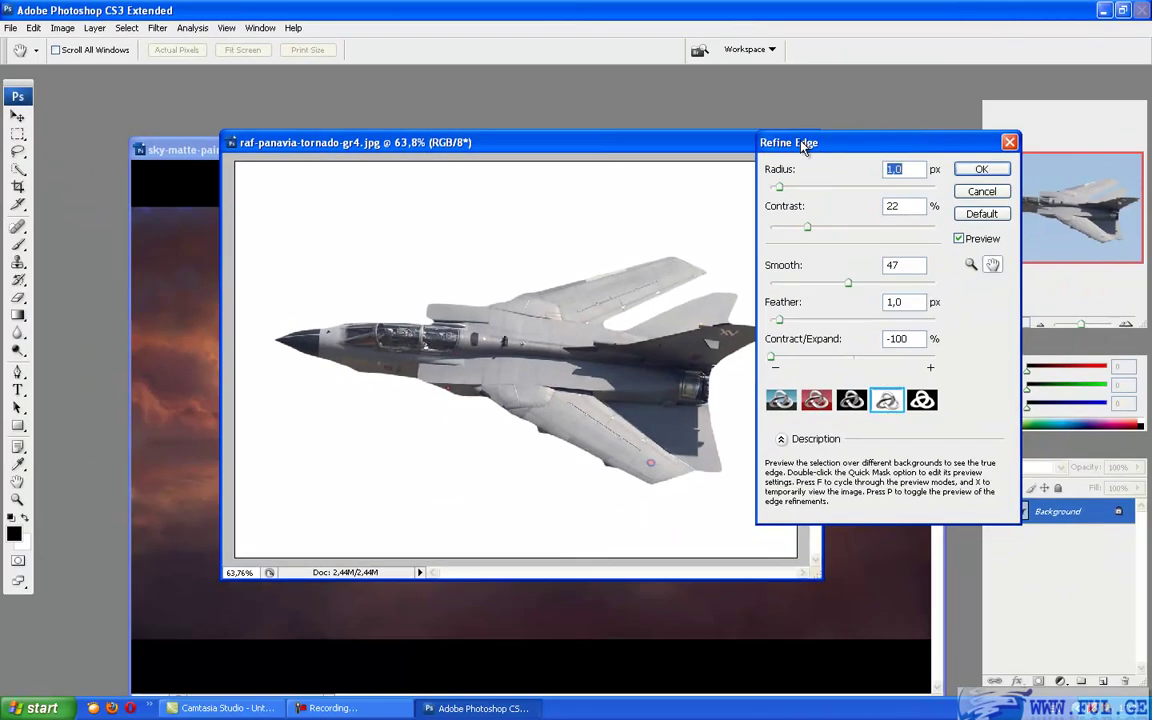
left_click_drag(806, 75, 862, 93)
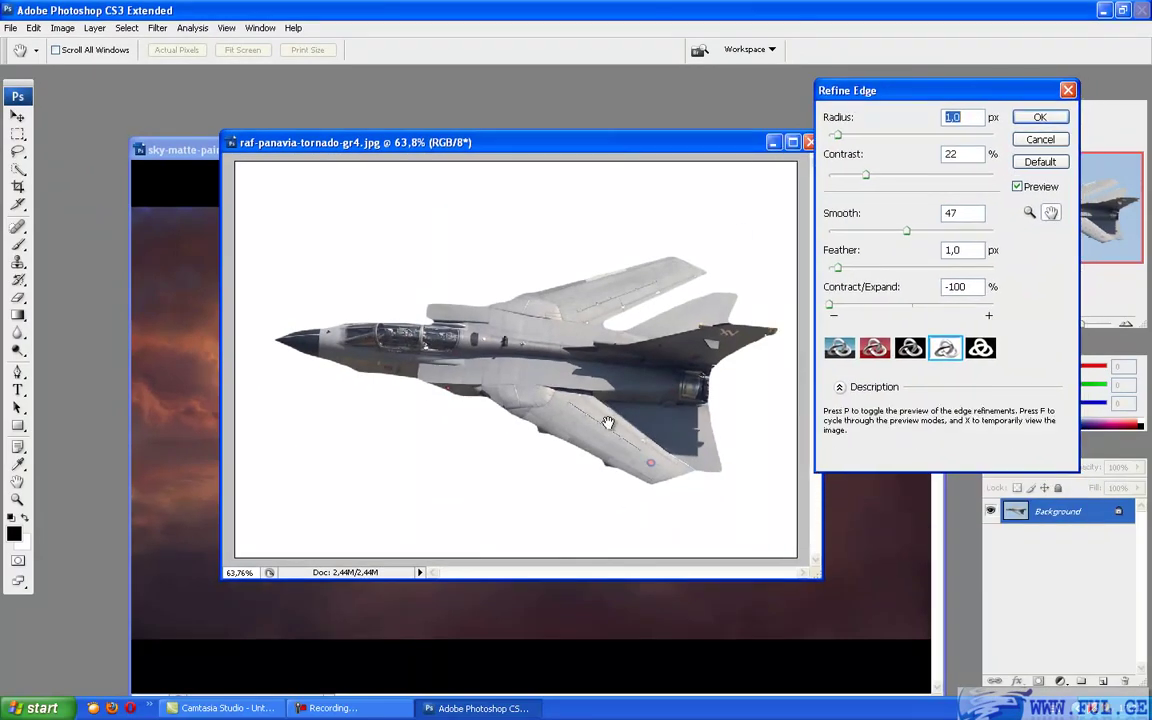
left_click_drag(847, 84, 727, 87)
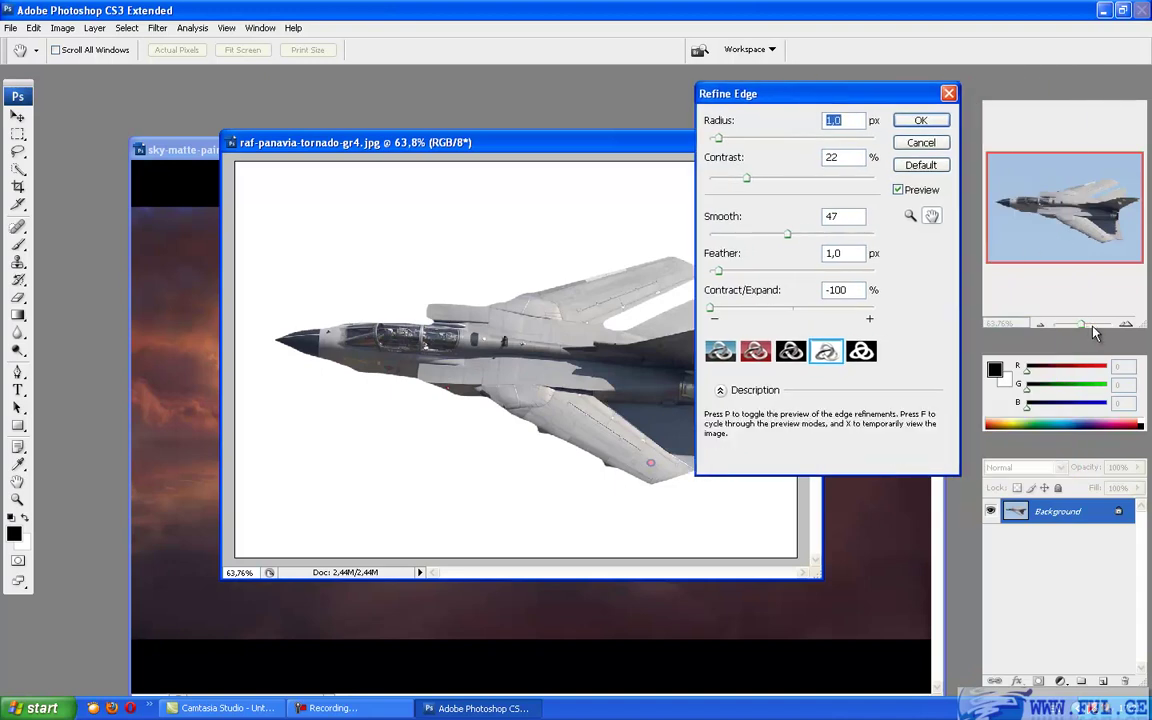
left_click(712, 316)
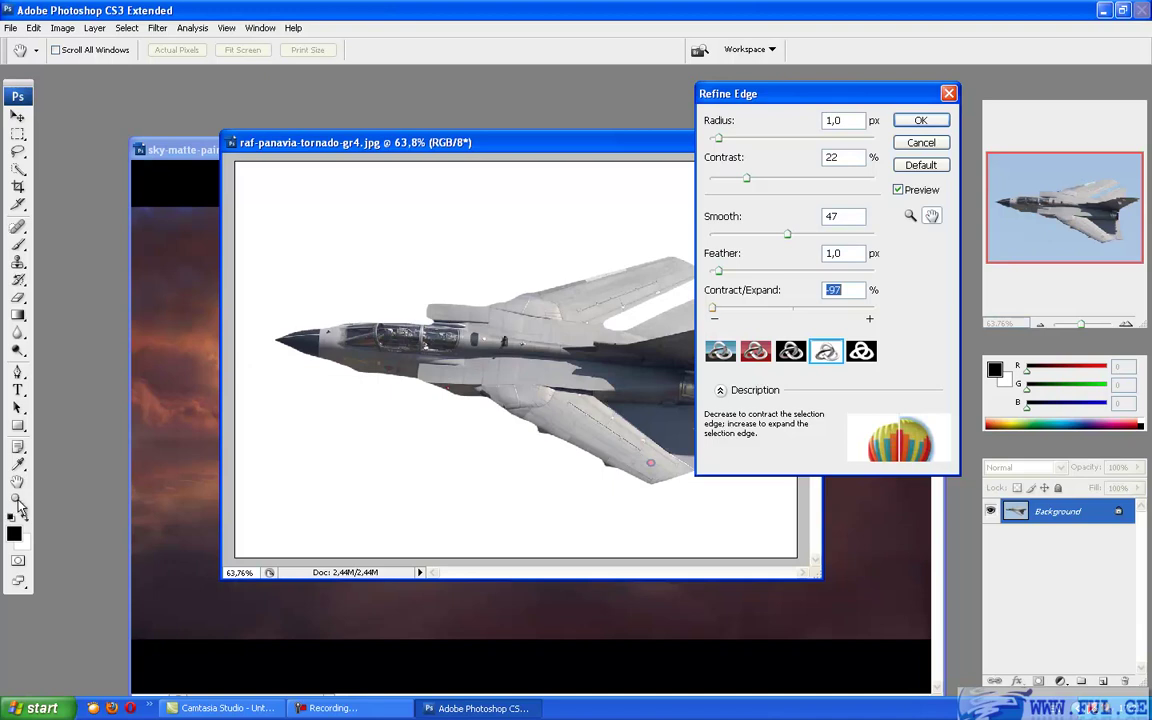
left_click(406, 369)
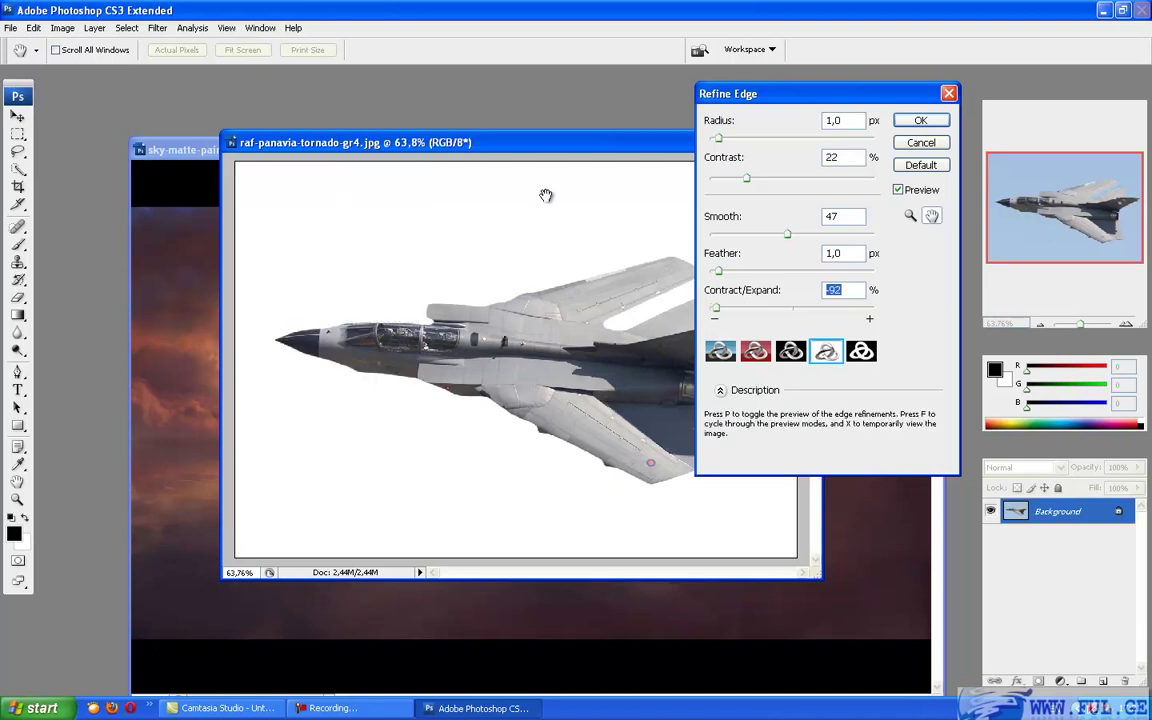
left_click_drag(784, 101, 898, 147)
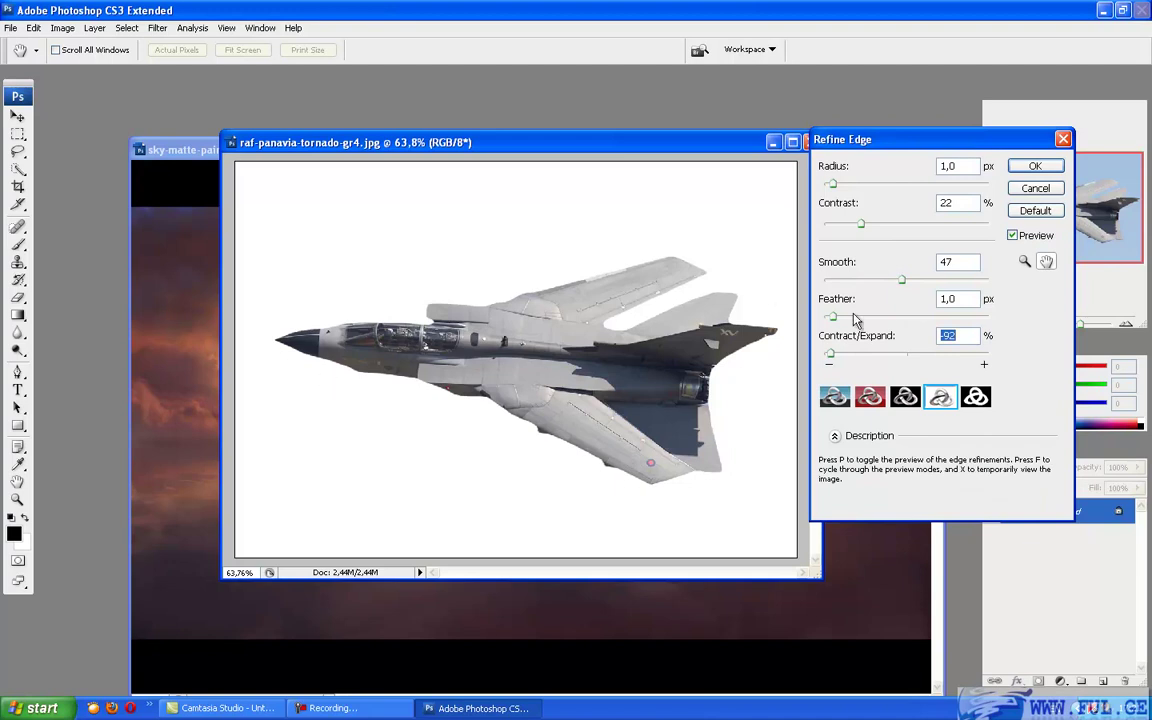
Set Smooth to 29 and Feather to 2.9 px in Refine Edge, and apply the refinements to the jet selection
mouse_move(836, 320)
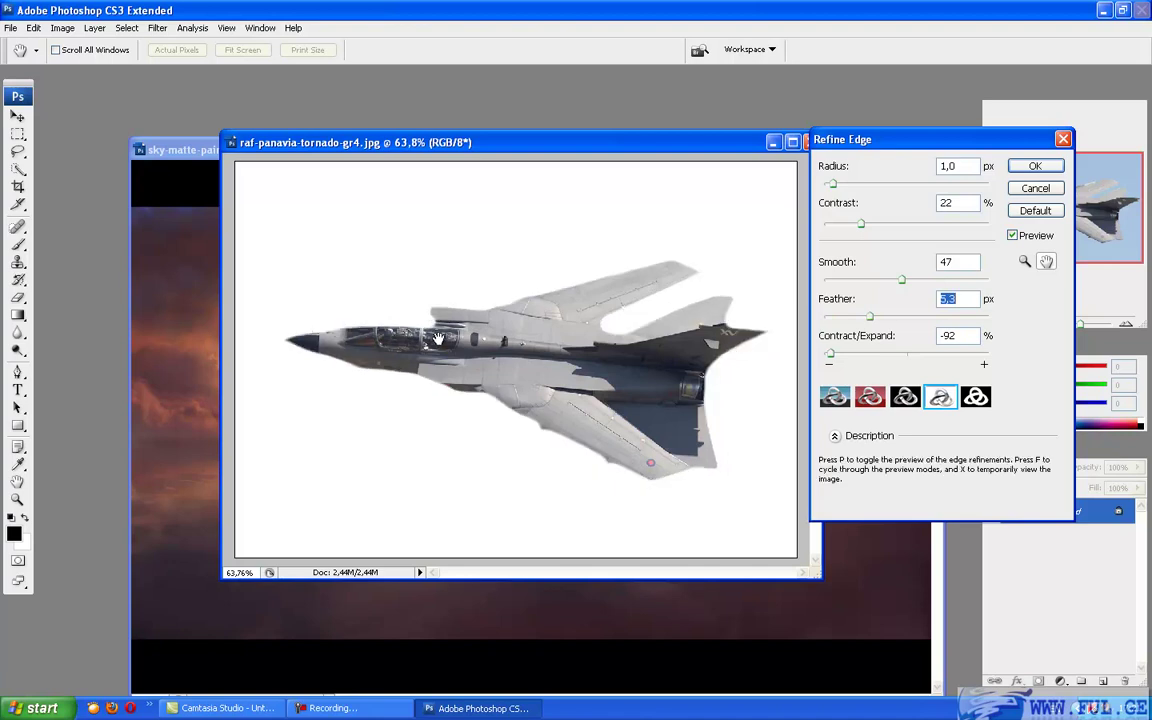
mouse_move(893, 309)
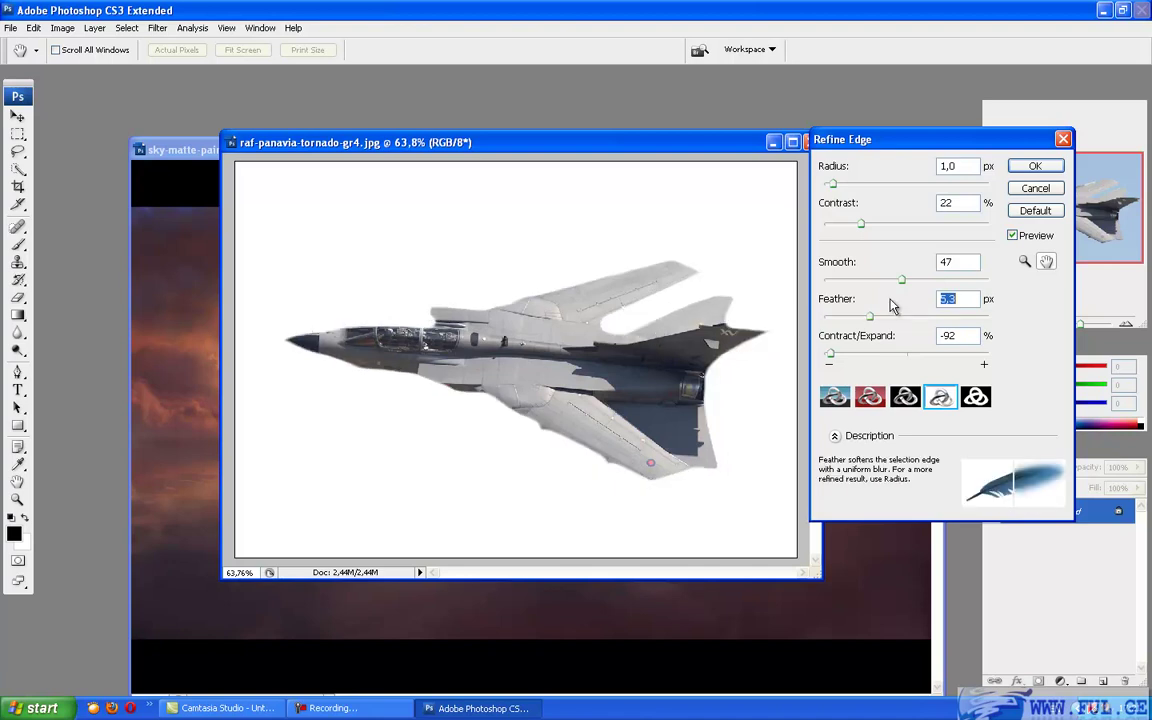
left_click(898, 282)
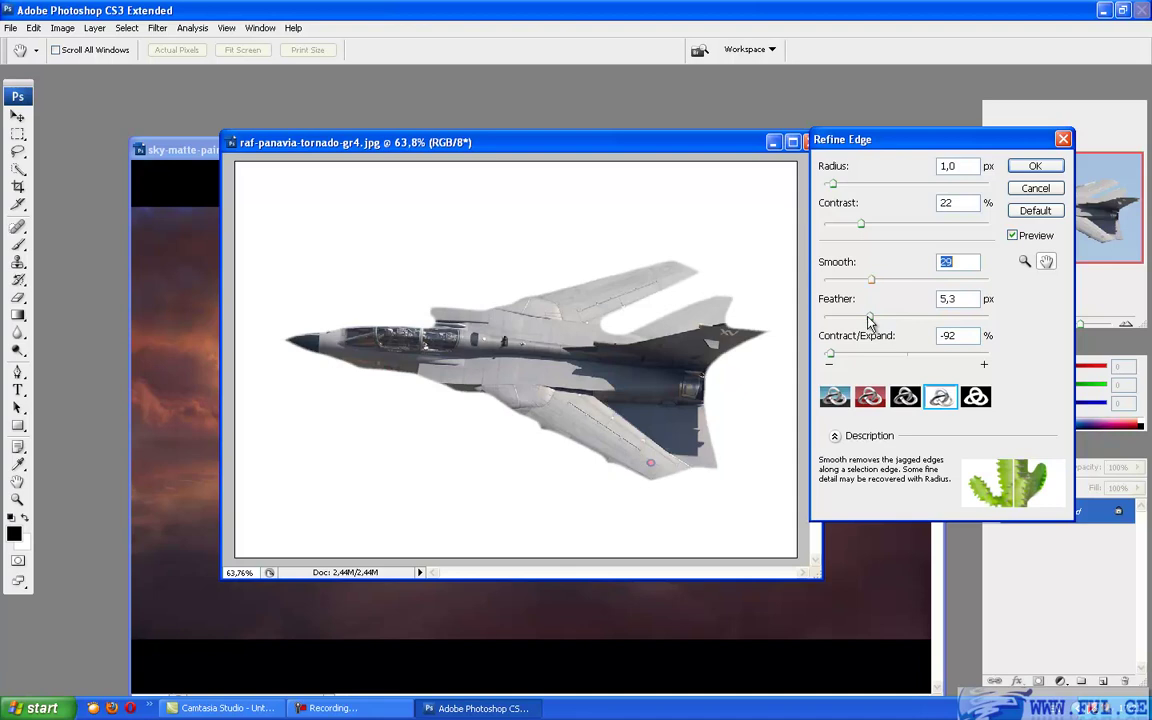
left_click_drag(872, 319, 851, 321)
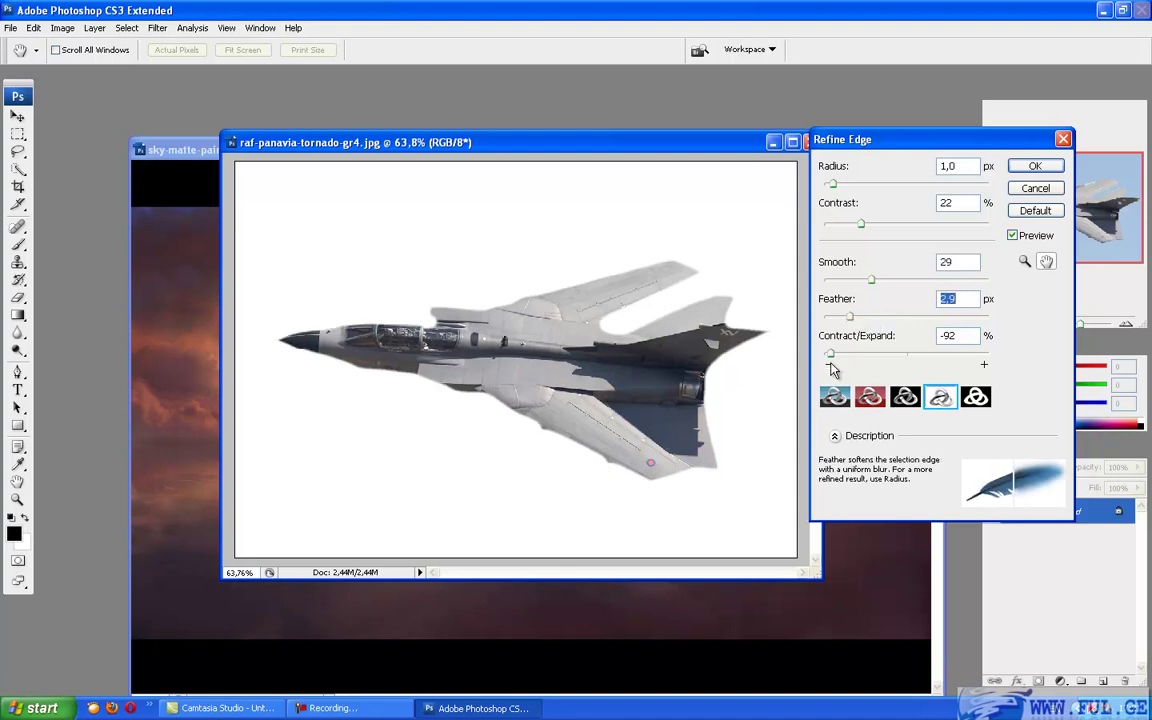
mouse_move(831, 370)
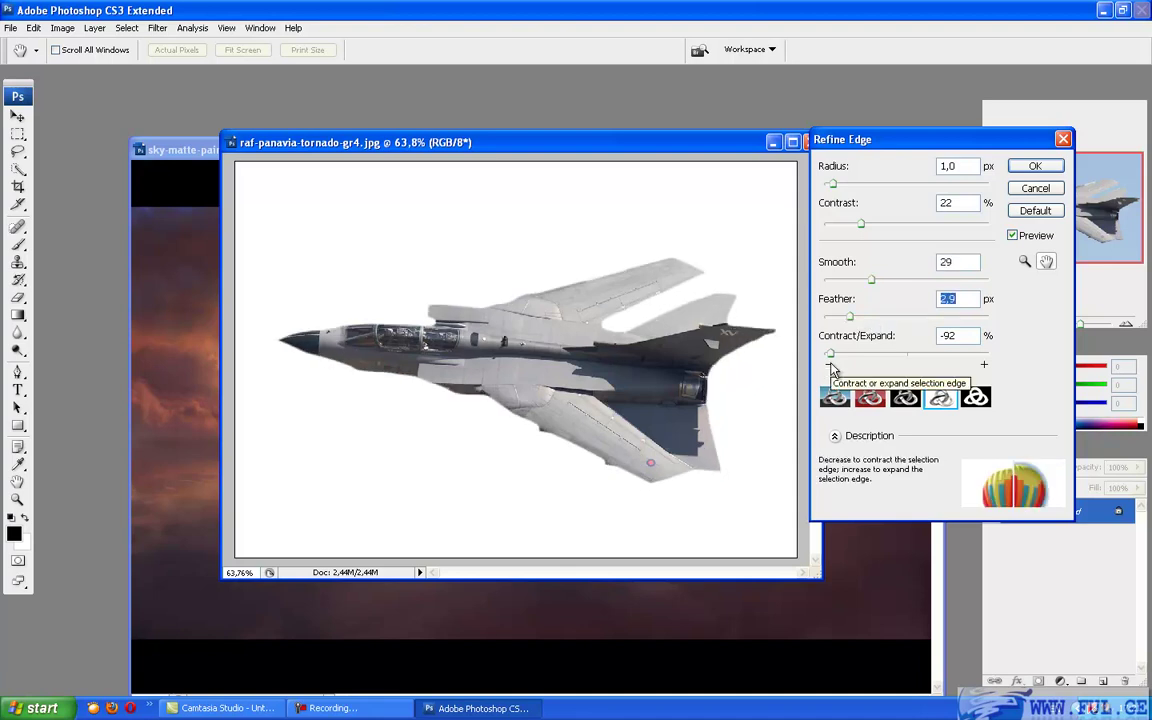
mouse_move(845, 324)
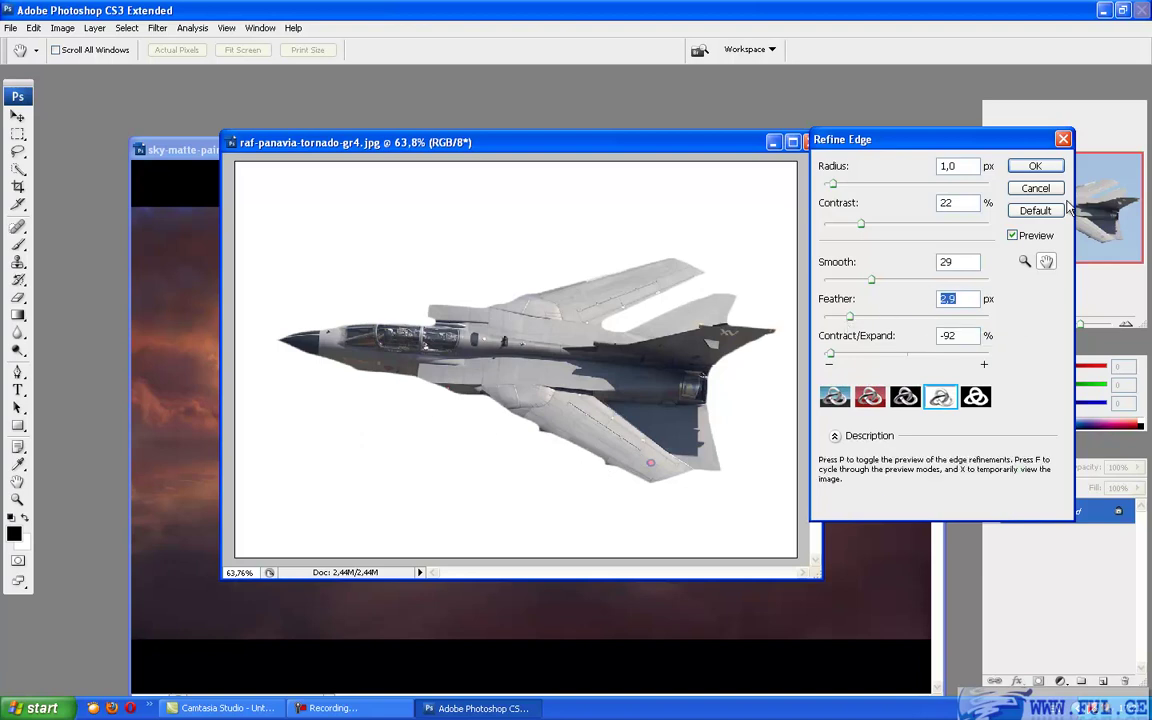
left_click(1035, 168)
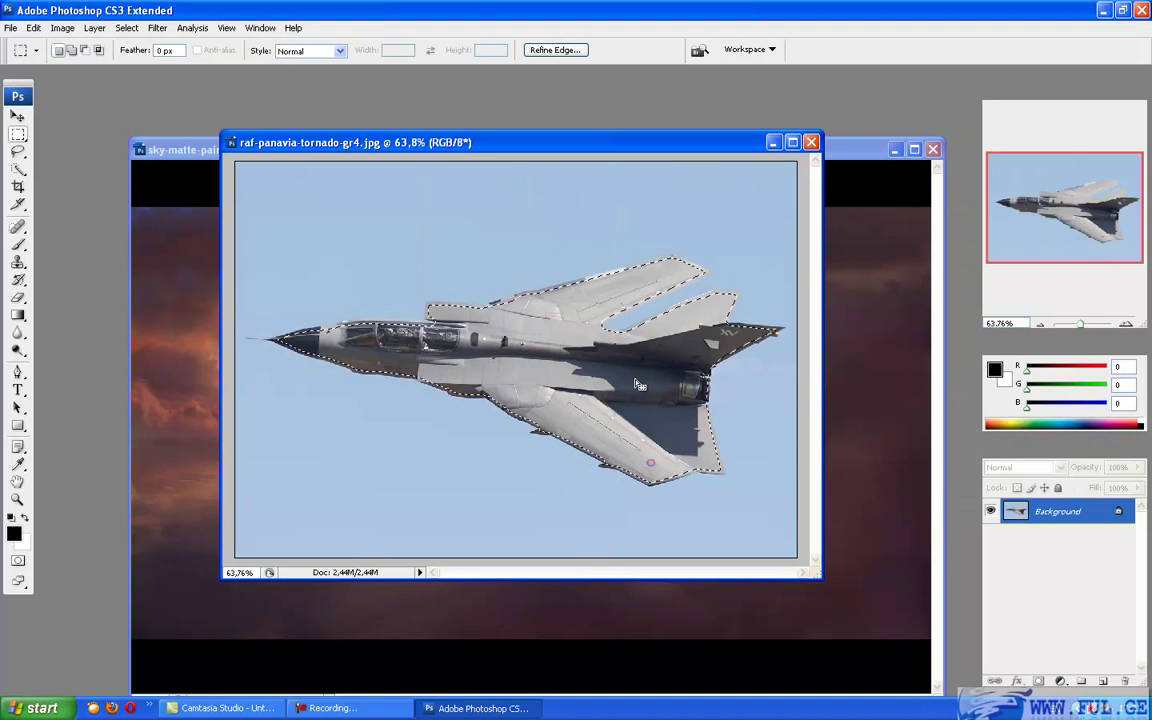
Invert the refined selection to the background sky and invert it back to the jet
right_click(397, 346)
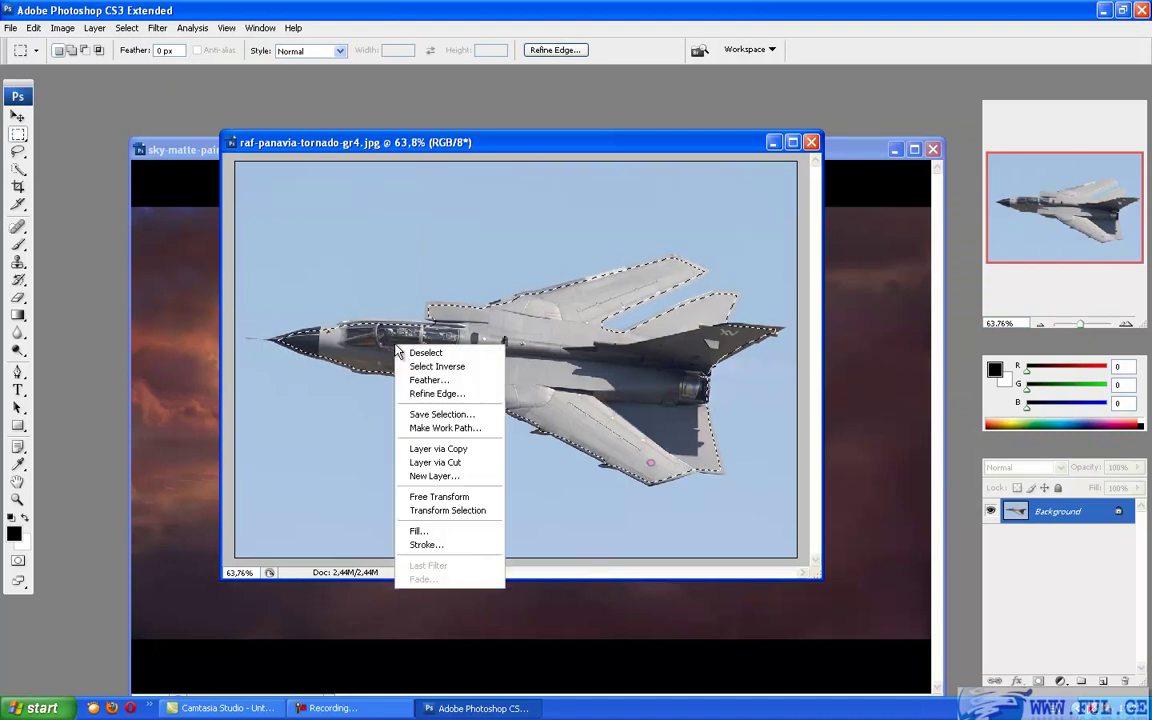
left_click(440, 370)
right_click(437, 345)
left_click(447, 373)
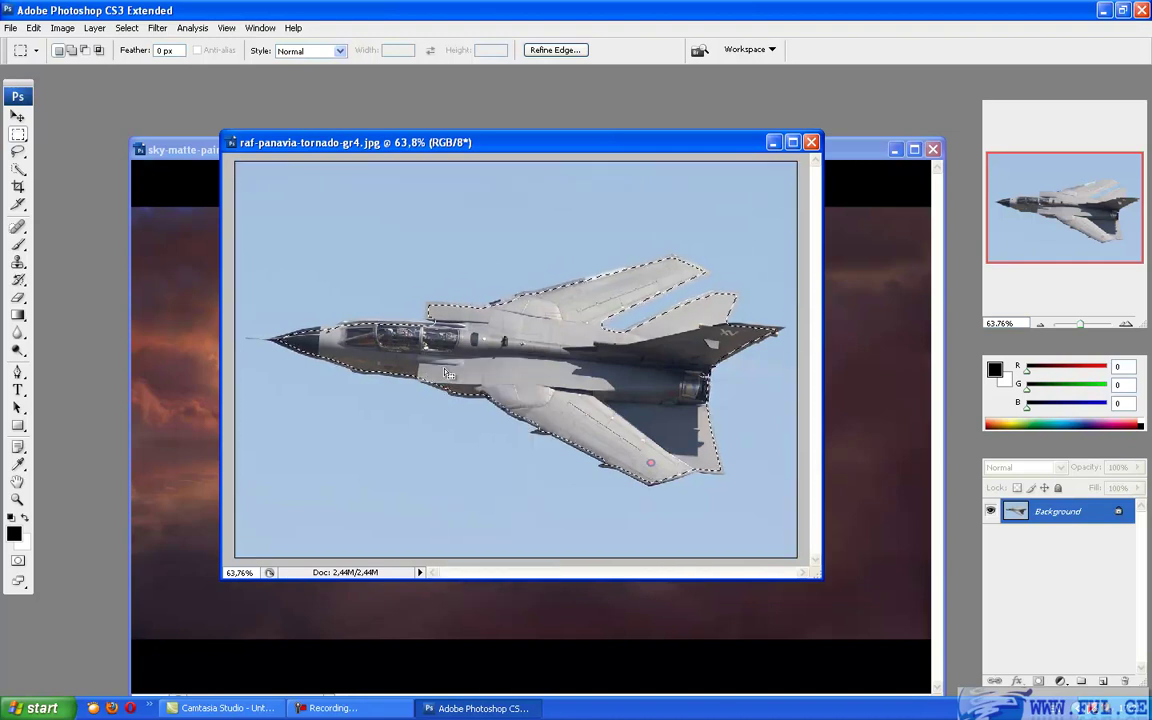
Copy the selected jet and paste it into sky-matte-painting-mp-2k.jpg
left_click(60, 28)
mouse_move(33, 28)
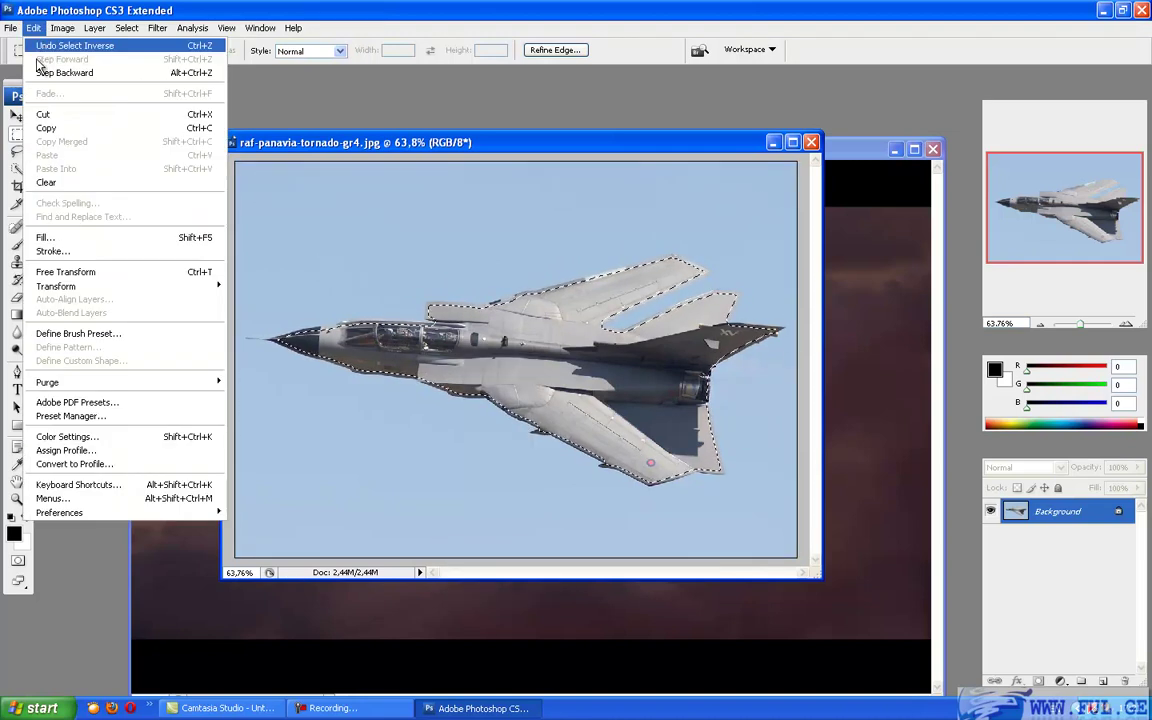
left_click(47, 130)
left_click(260, 28)
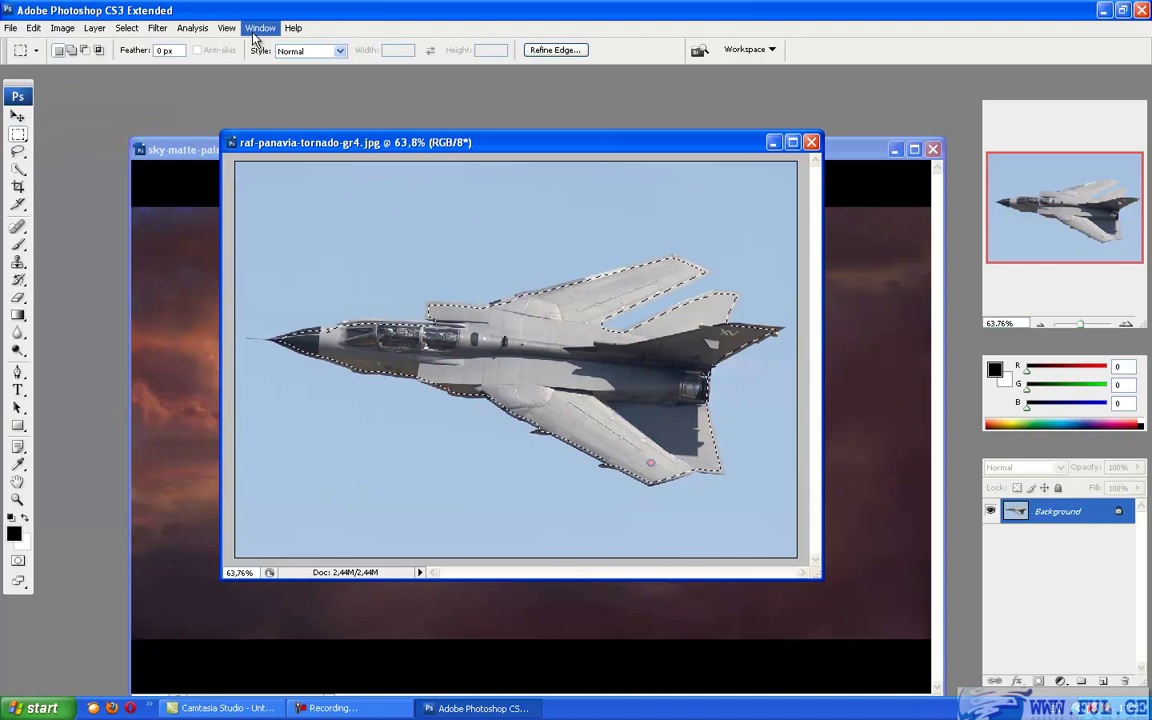
left_click(300, 386)
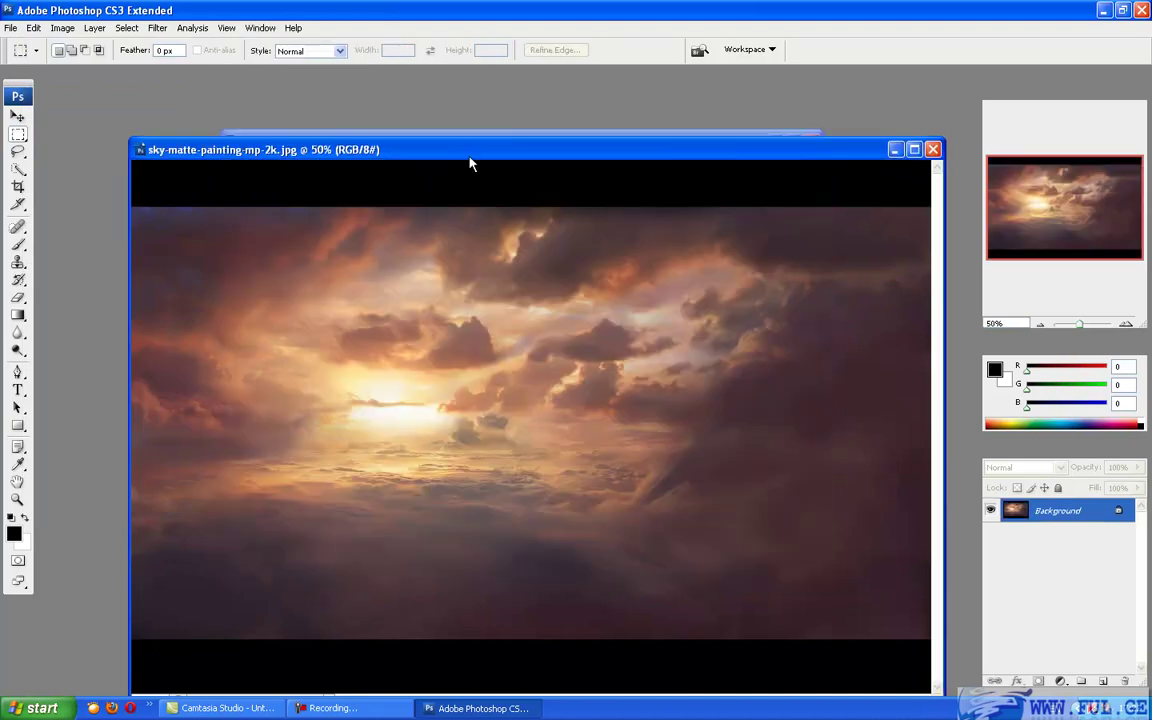
left_click(424, 130)
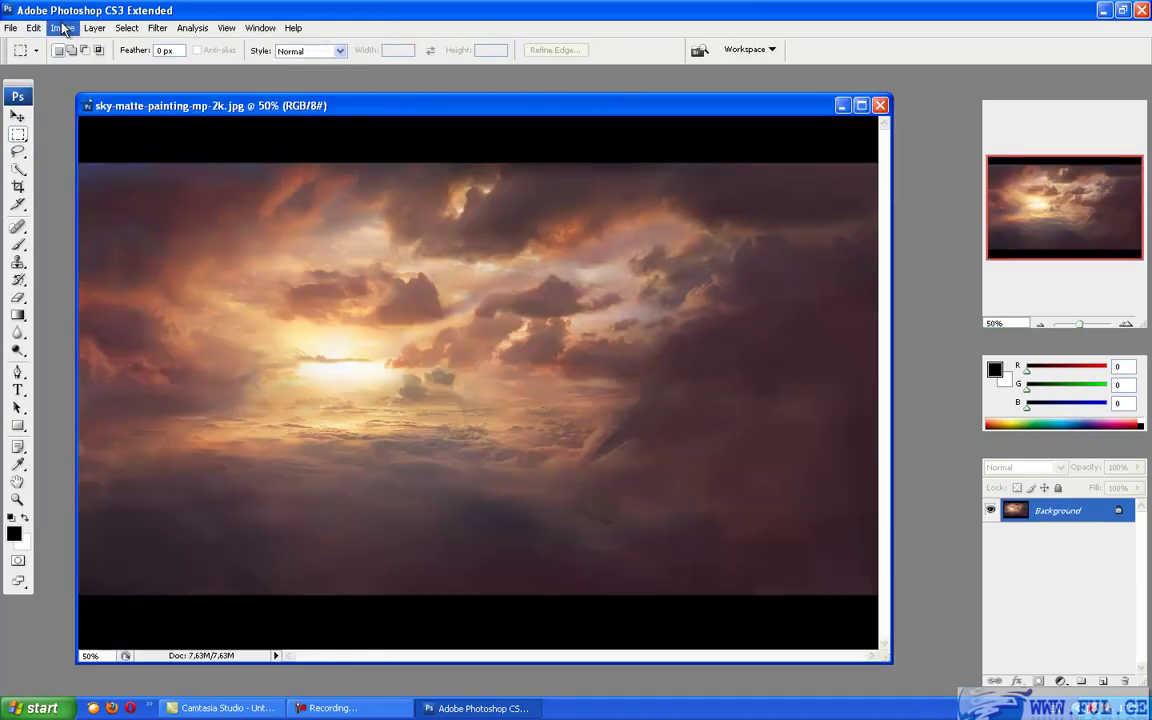
left_click(63, 28)
mouse_move(34, 28)
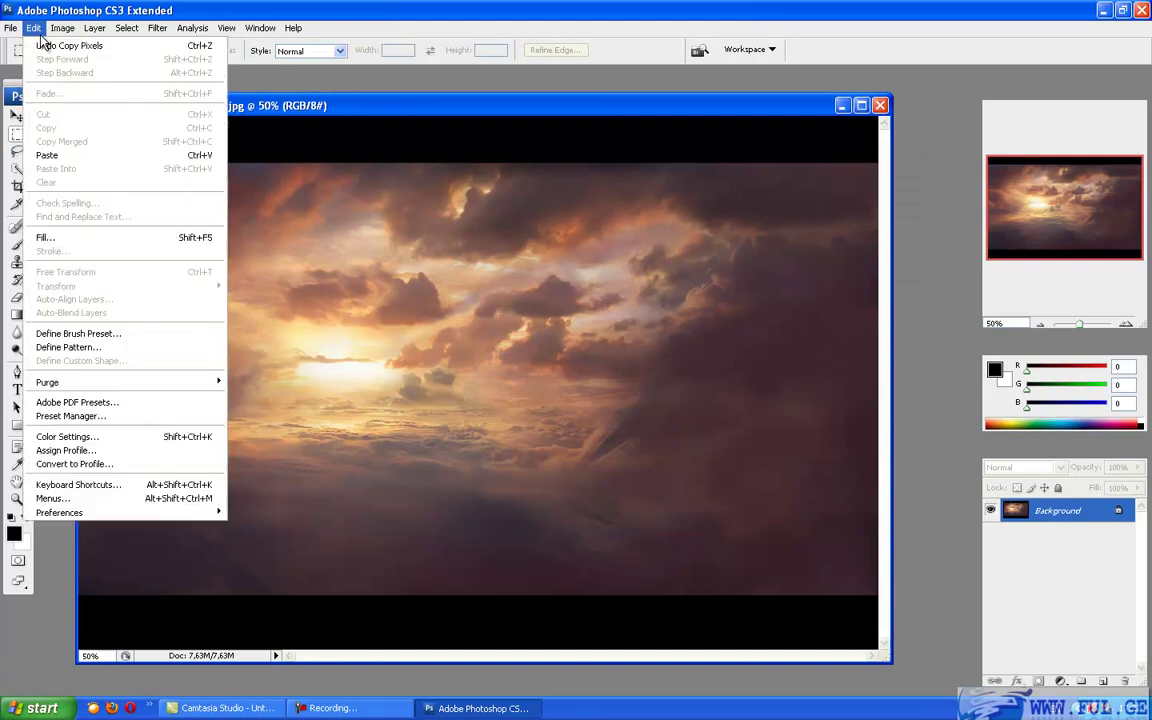
left_click(52, 157)
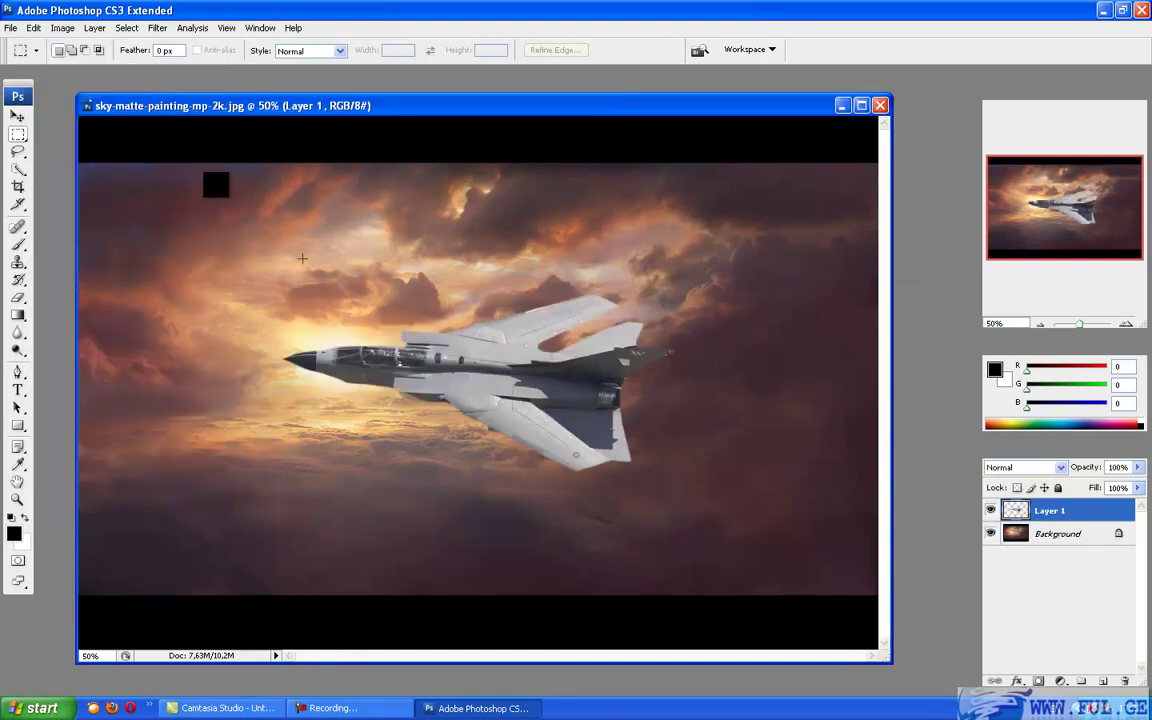
Move the pasted jet to the right of the sun and scale it with Free Transform to about 68% width and 89% height
left_click(19, 117)
left_click_drag(421, 368, 563, 336)
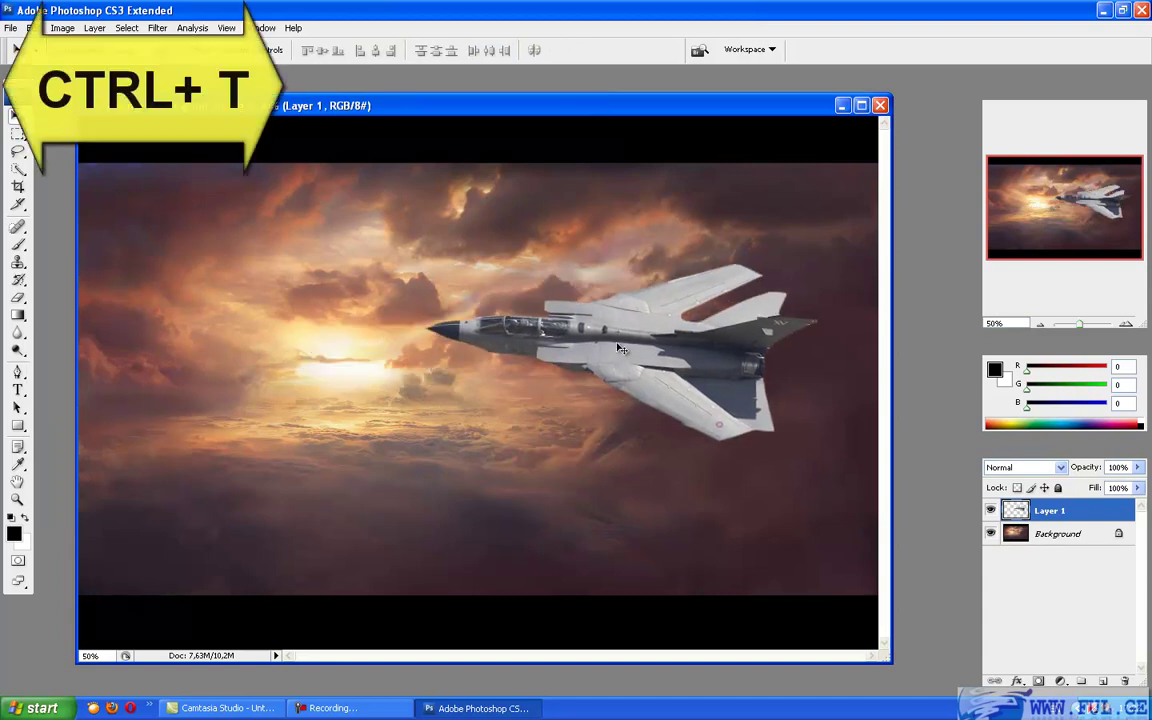
key("ctrl+t")
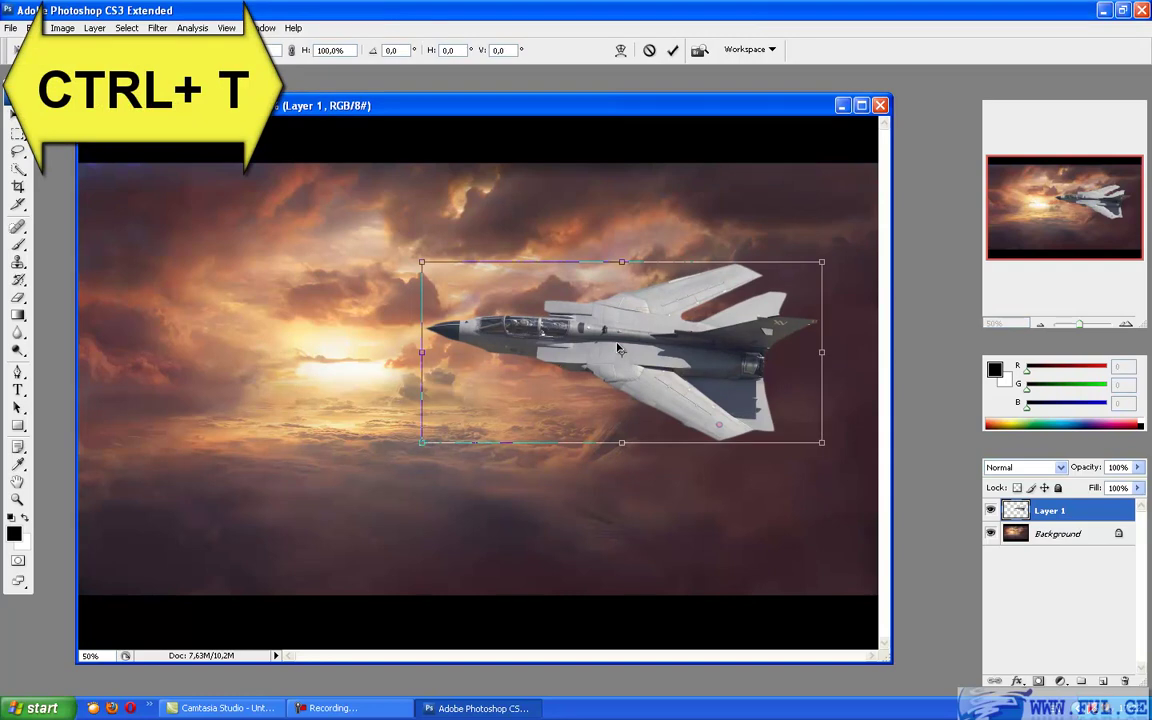
left_click_drag(825, 450, 731, 423)
mouse_move(400, 215)
left_mouse_down()
mouse_move(327, 273)
mouse_move(360, 298)
mouse_move(350, 198)
mouse_move(399, 213)
left_mouse_up()
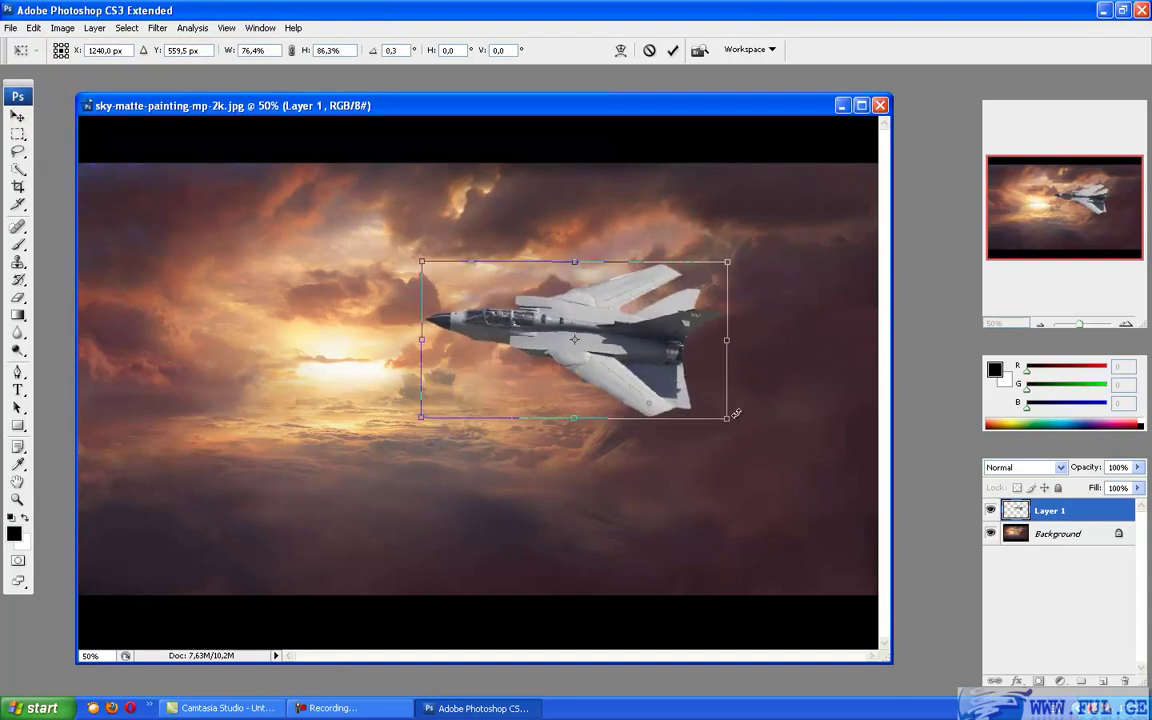
left_click_drag(727, 418, 766, 463)
left_click_drag(658, 375, 692, 310)
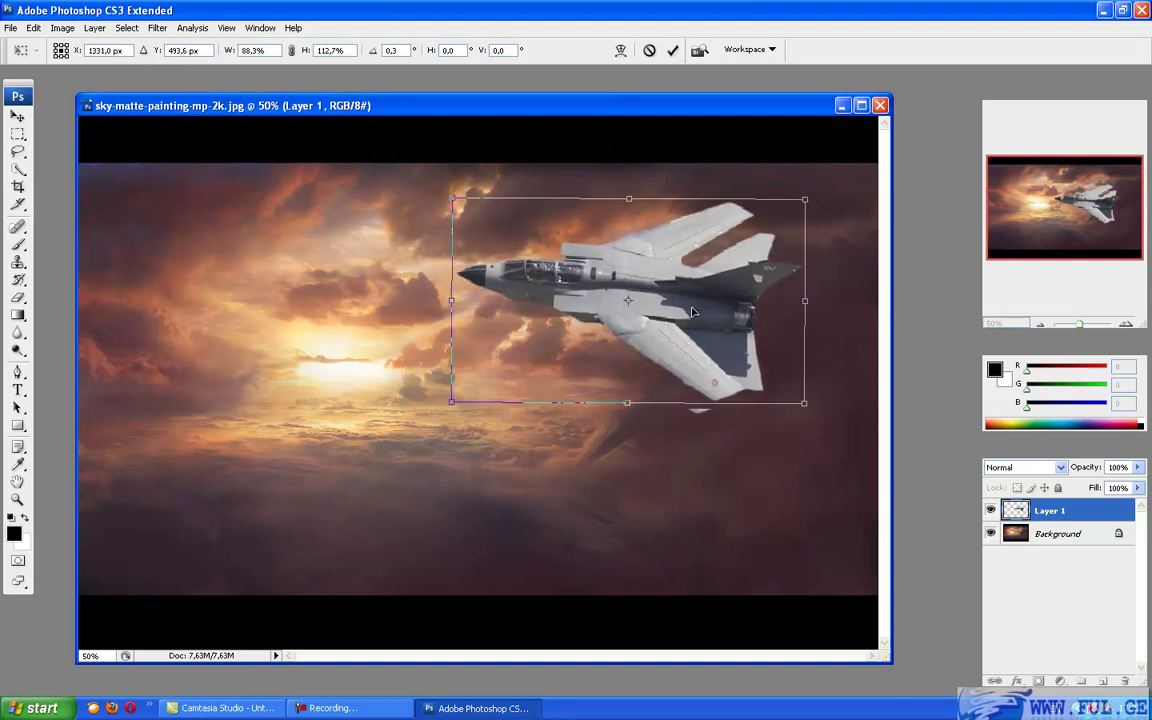
left_click_drag(805, 404, 728, 352)
left_click_drag(653, 304, 580, 386)
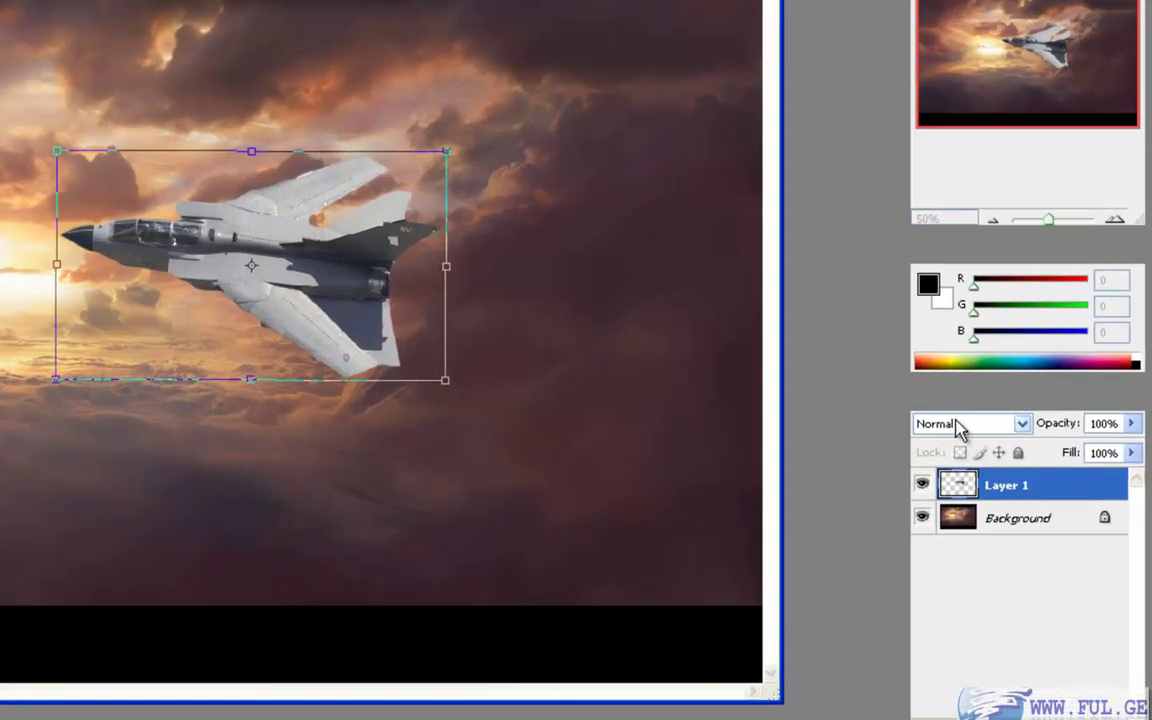
Set the jet layer's blend mode to Multiply and move the jet further right over the dark clouds
left_click(1045, 467)
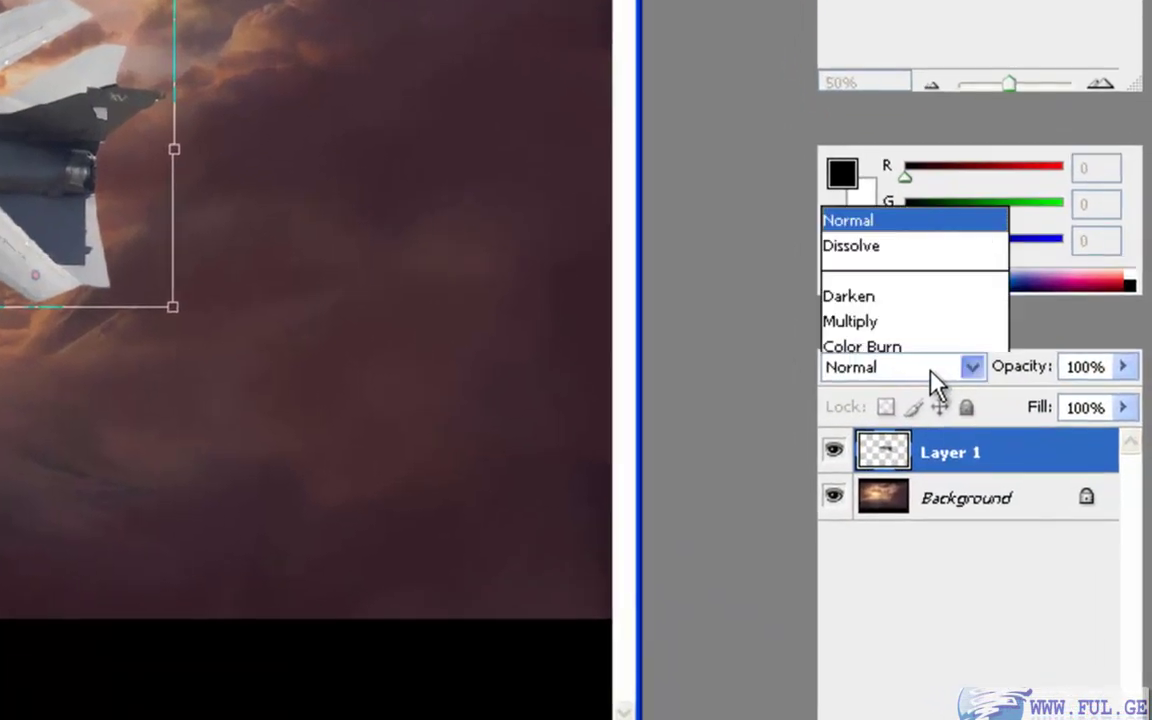
left_click(850, 195)
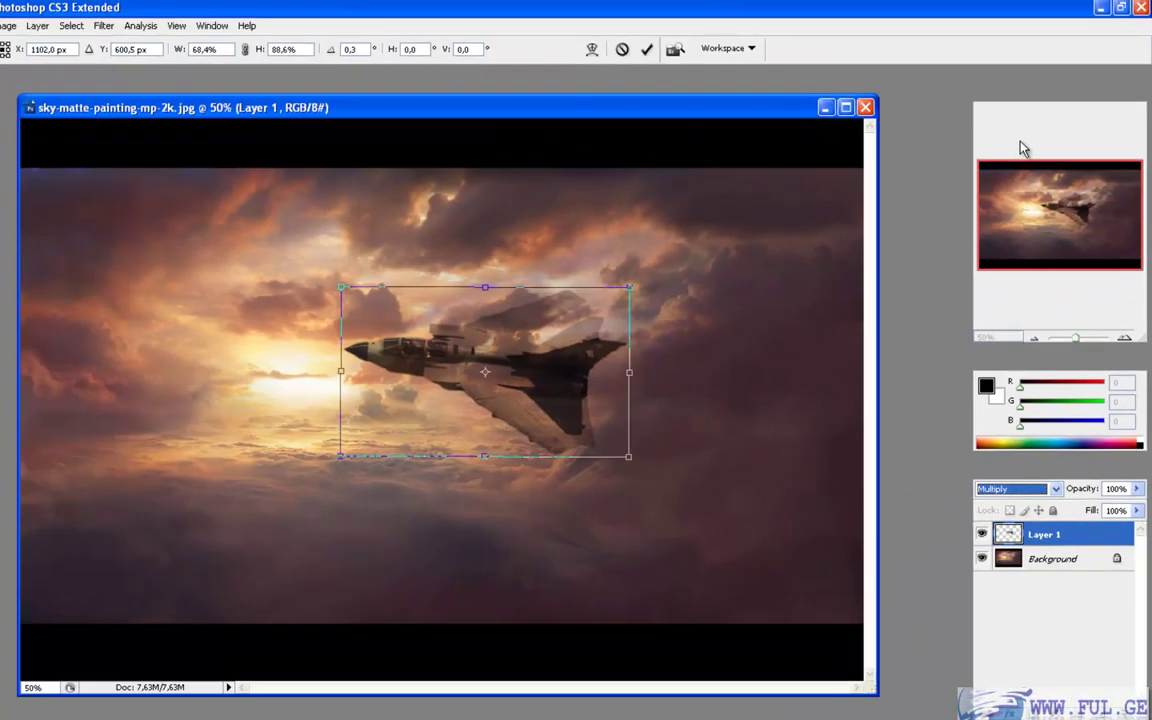
left_click_drag(508, 292, 654, 336)
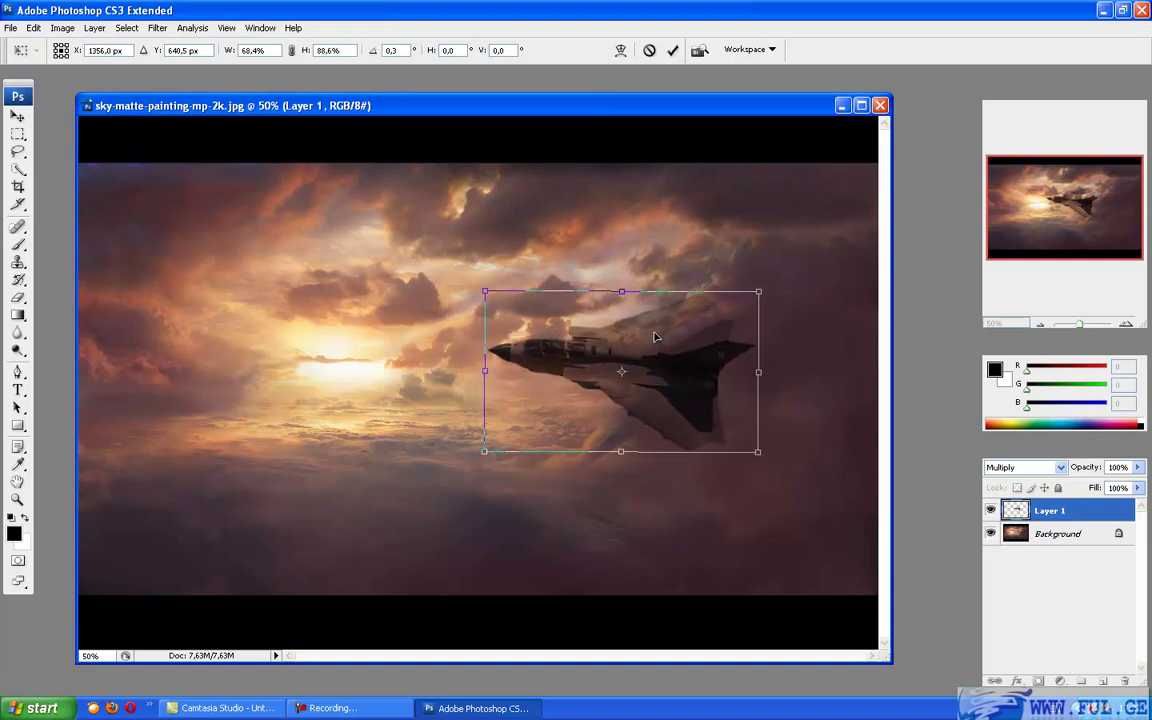
Rotate the jet to about -3.7°, nudge it slightly up and left, and apply the transformation
left_click_drag(768, 283, 777, 266)
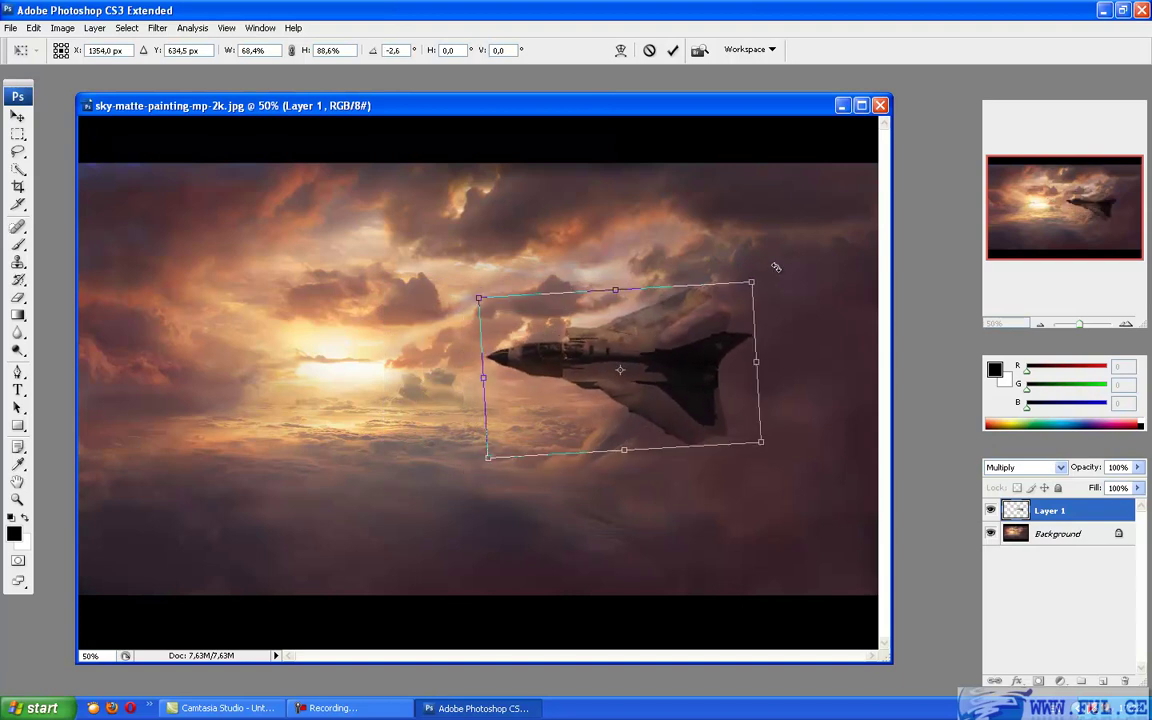
left_click_drag(635, 334, 628, 333)
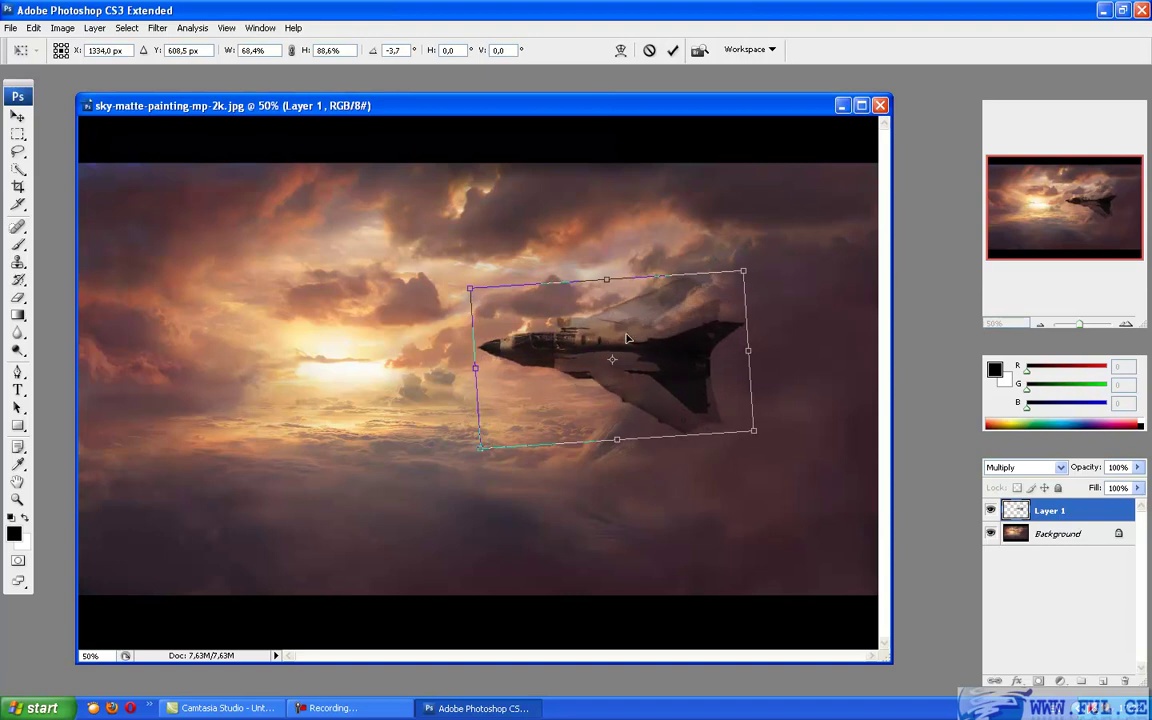
left_click(17, 120)
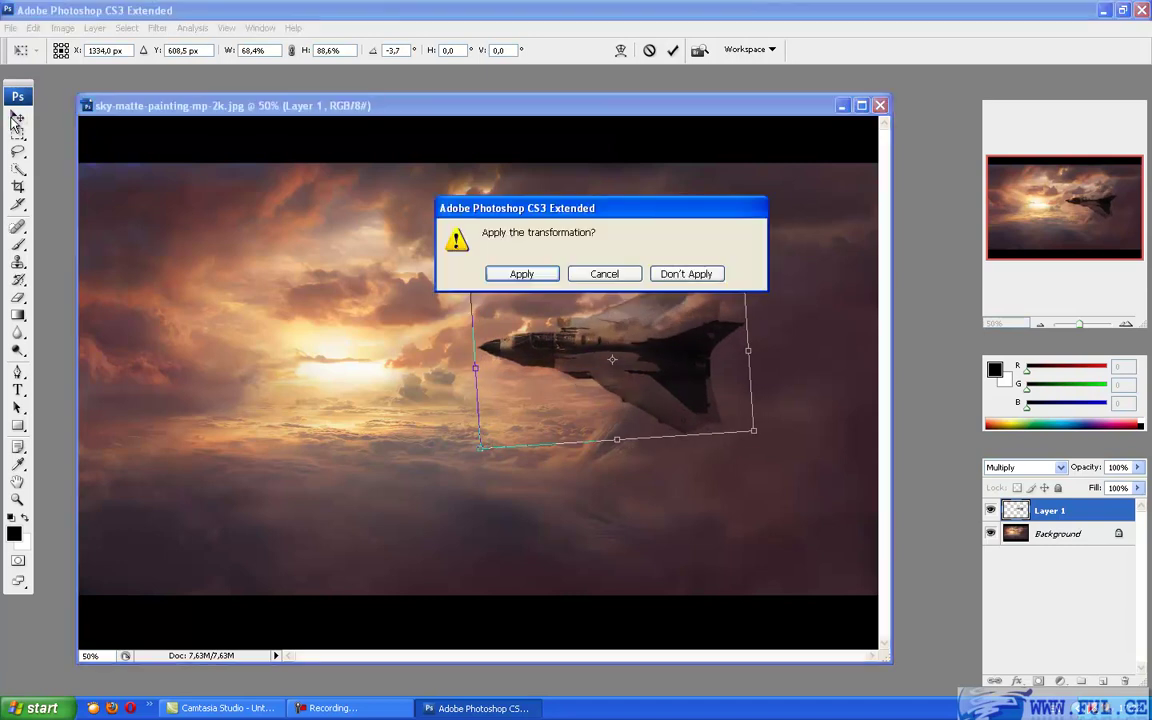
left_click(522, 274)
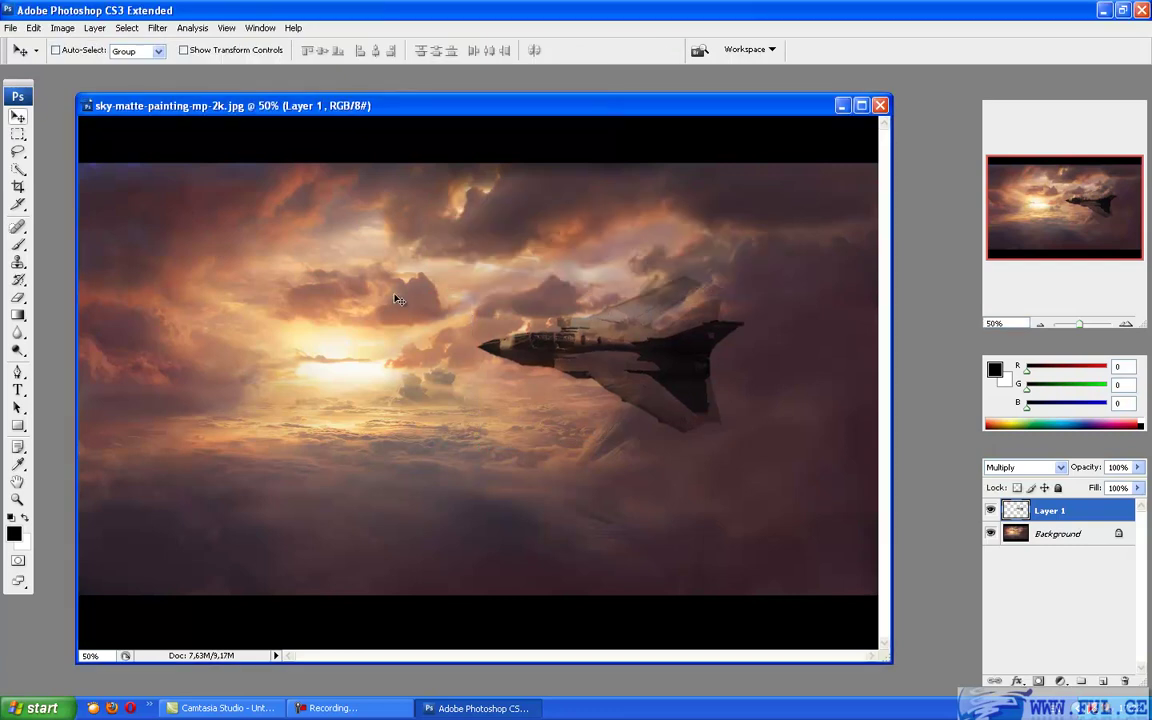
left_click(38, 32)
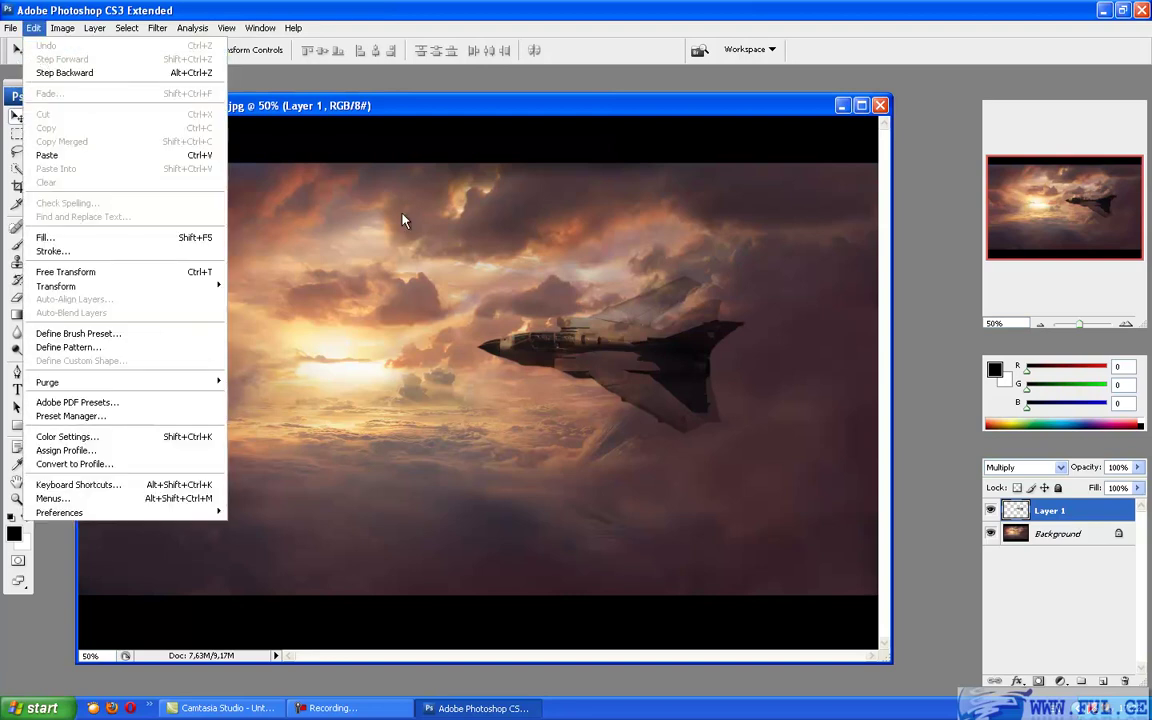
left_click(540, 283)
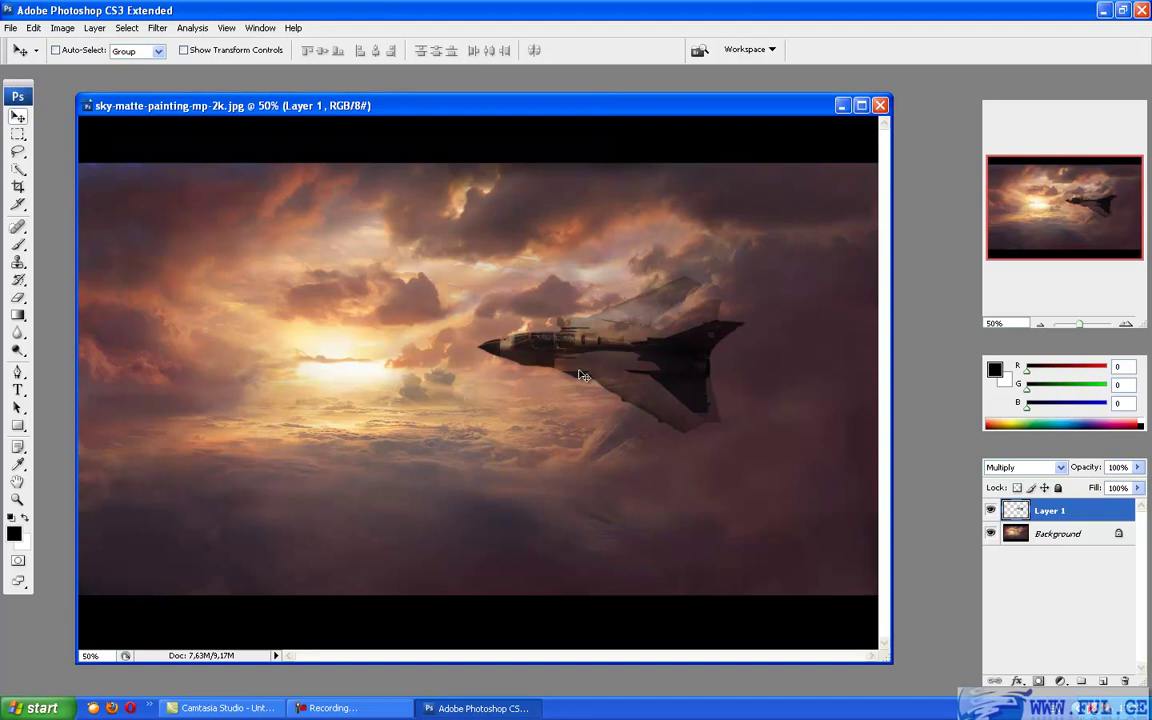
Bring up the file commands for the montage document
left_click(10, 27)
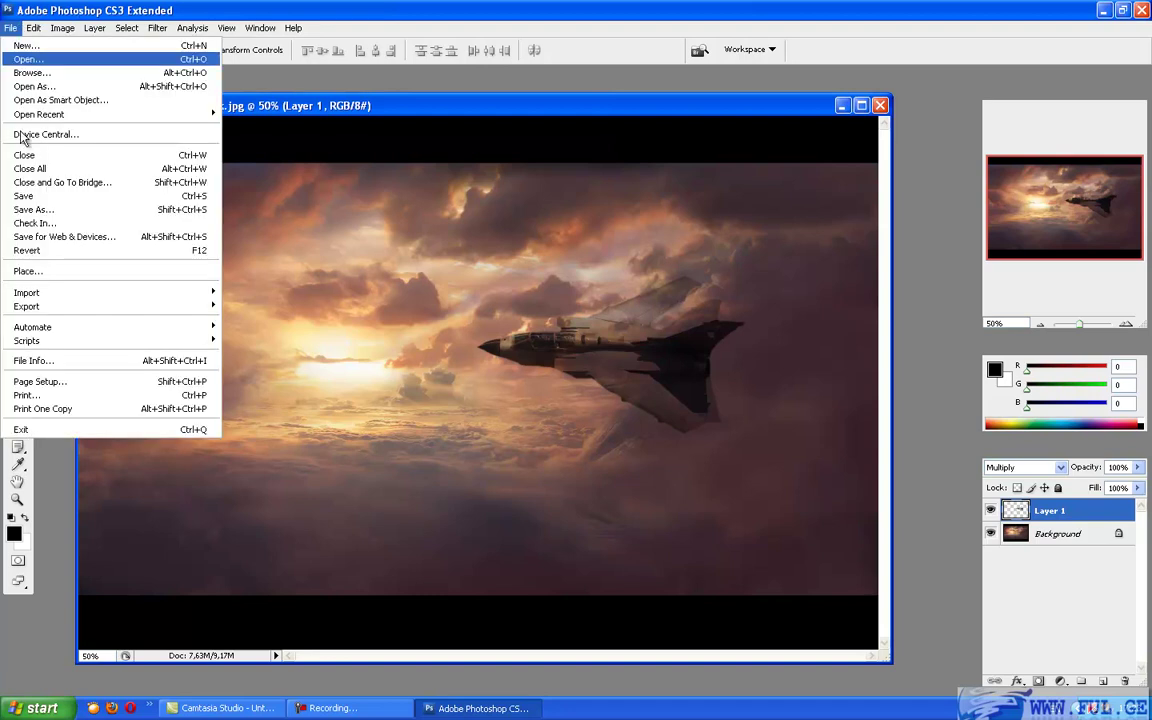